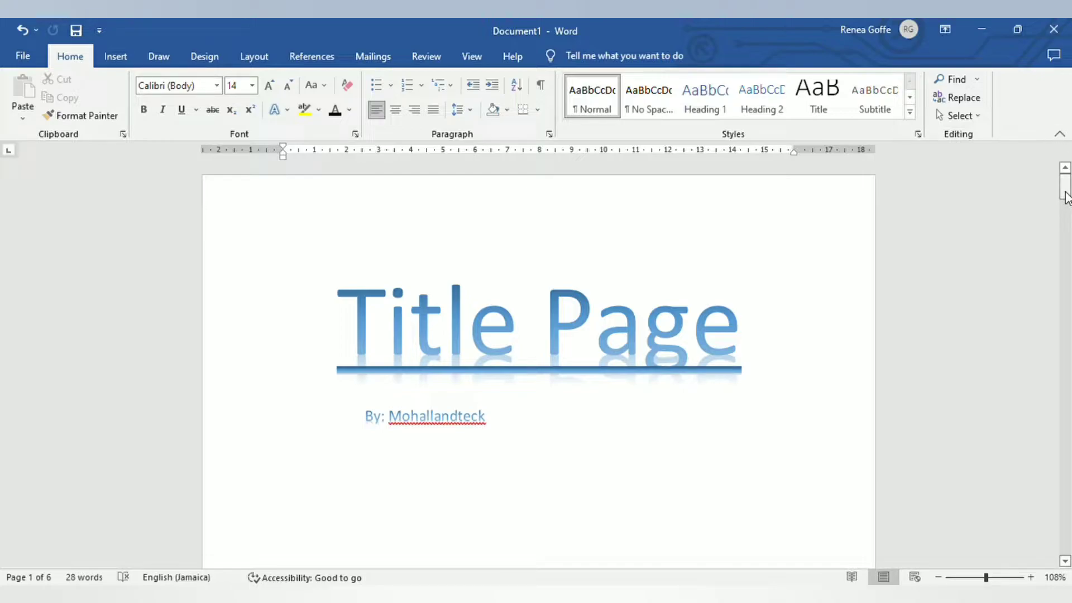
# Step: Apply the Heading 1 style to "What is my name?" and test collapsing and expanding its section
pyautogui.moveTo(1066, 198)
pyautogui.mouseDown()
pyautogui.moveTo(1068, 555)
pyautogui.moveTo(1068, 187)
pyautogui.moveTo(1068, 198)
pyautogui.mouseUp()
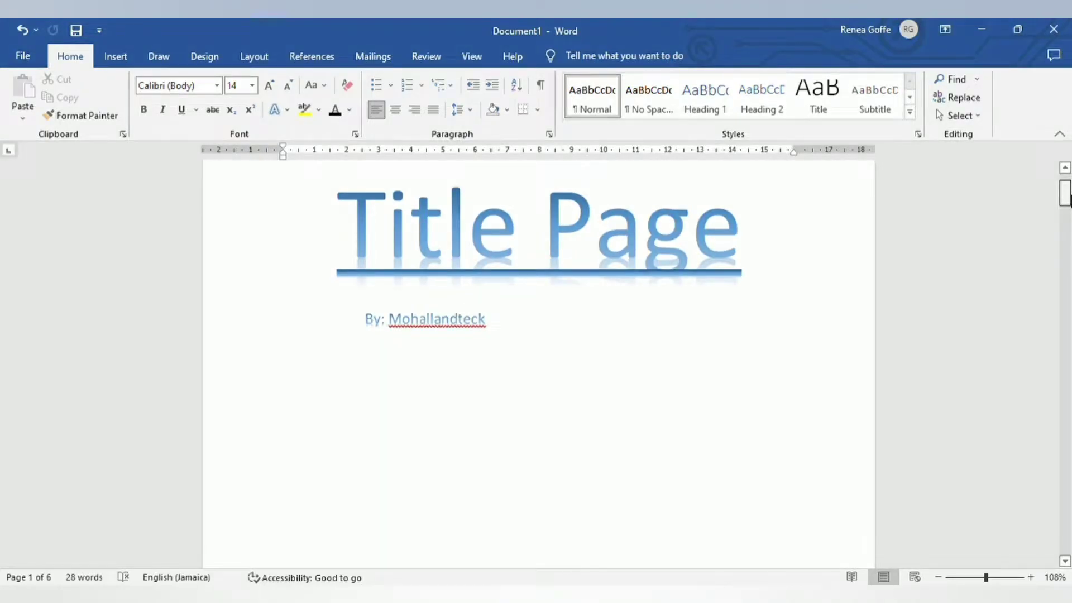
pyautogui.moveTo(1067, 195); pyautogui.dragTo(1068, 315)
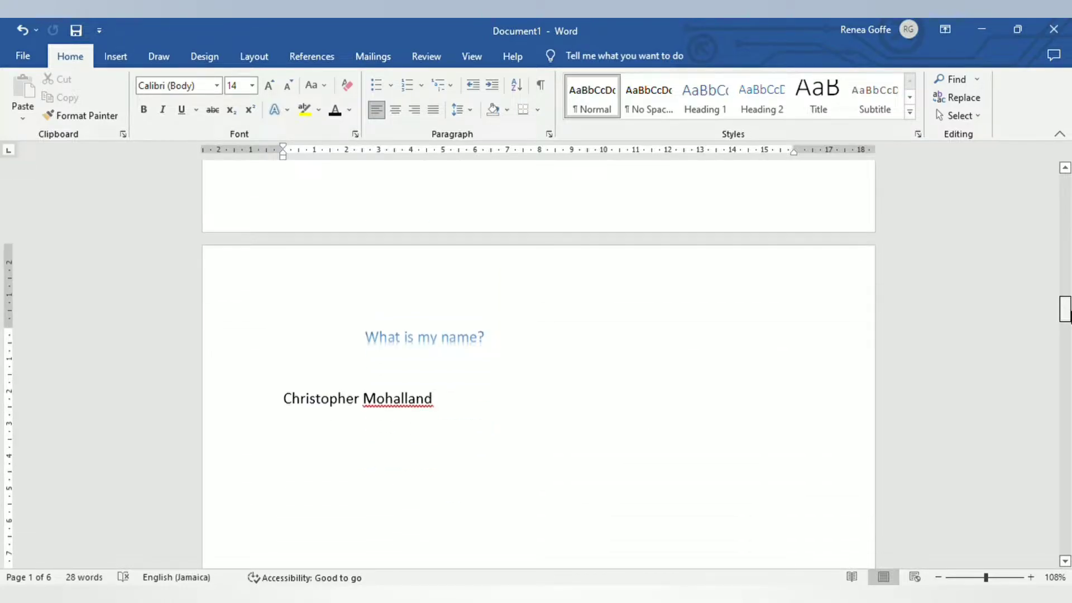
pyautogui.click(372, 341)
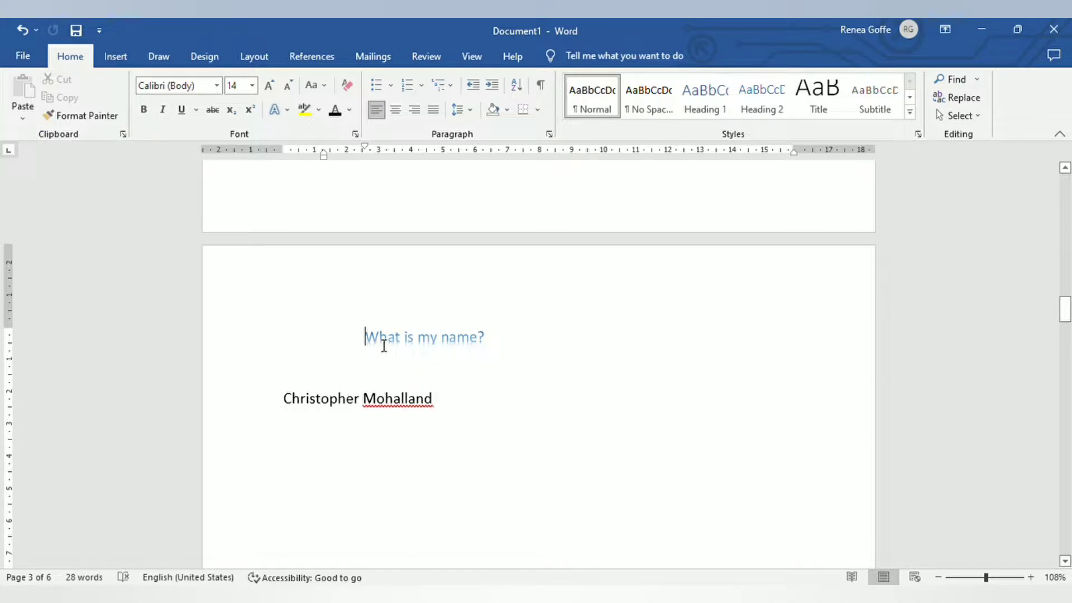
pyautogui.click(705, 102)
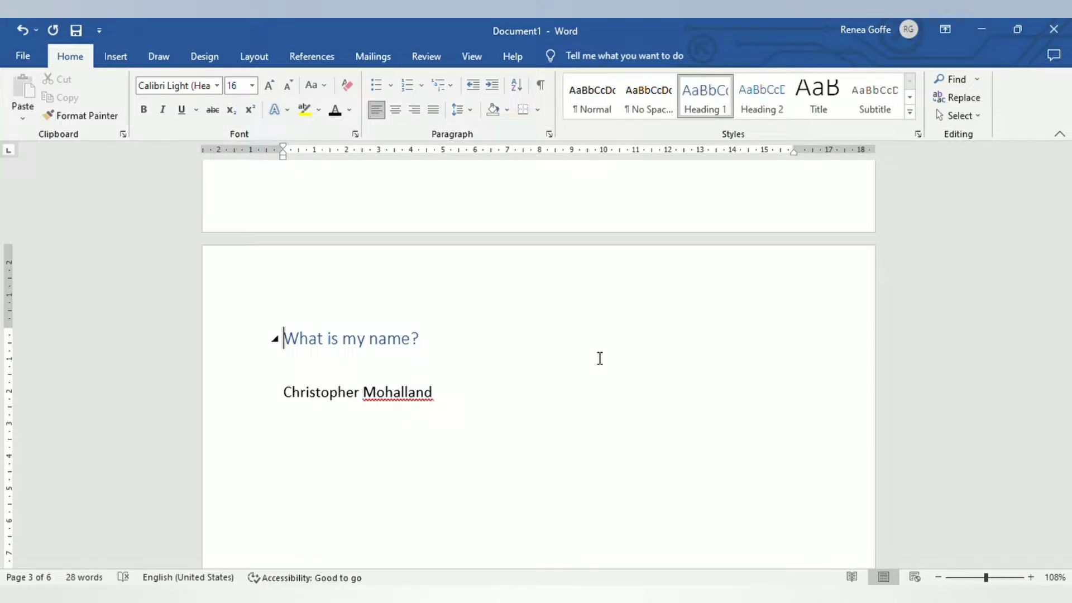
pyautogui.click(275, 339)
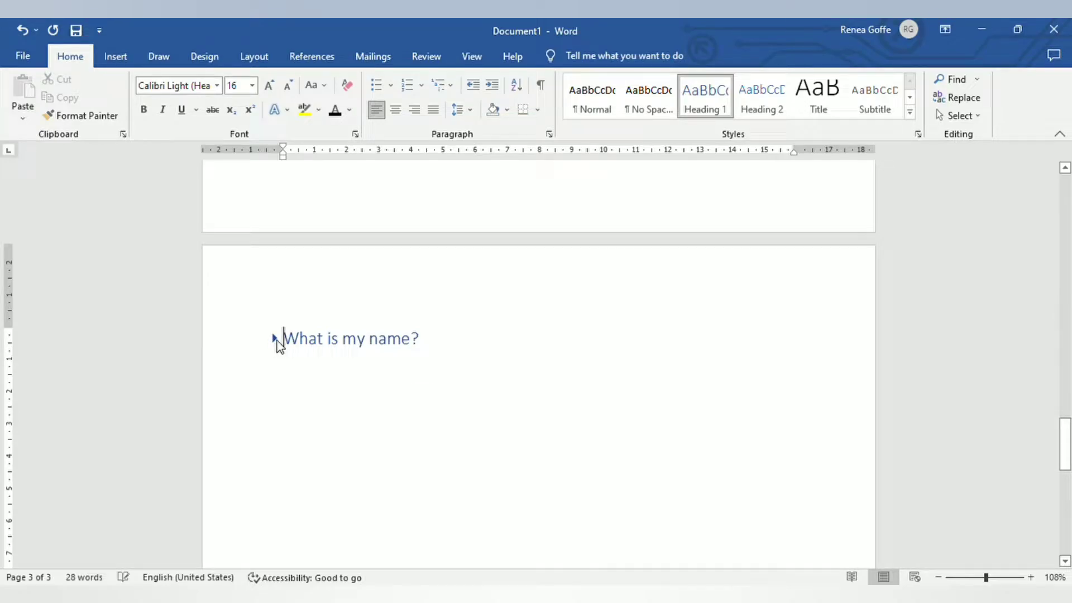
pyautogui.click(275, 338)
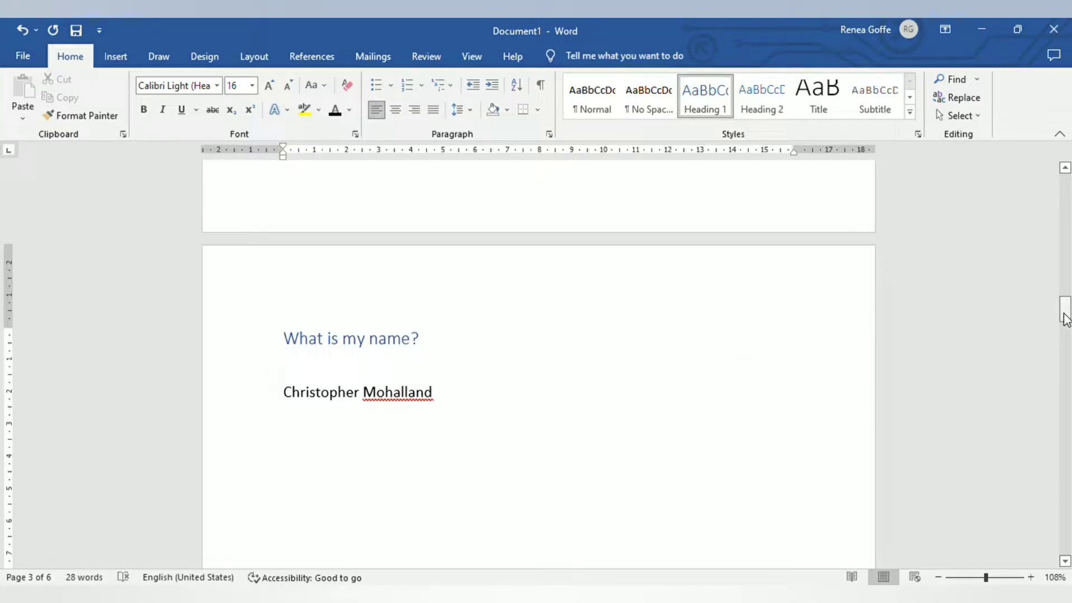
# Step: Apply the Heading 1 style to the questions "What's my goal?", "Where do I live?" and "What's my future car?"
pyautogui.moveTo(1063, 321); pyautogui.dragTo(1066, 382)
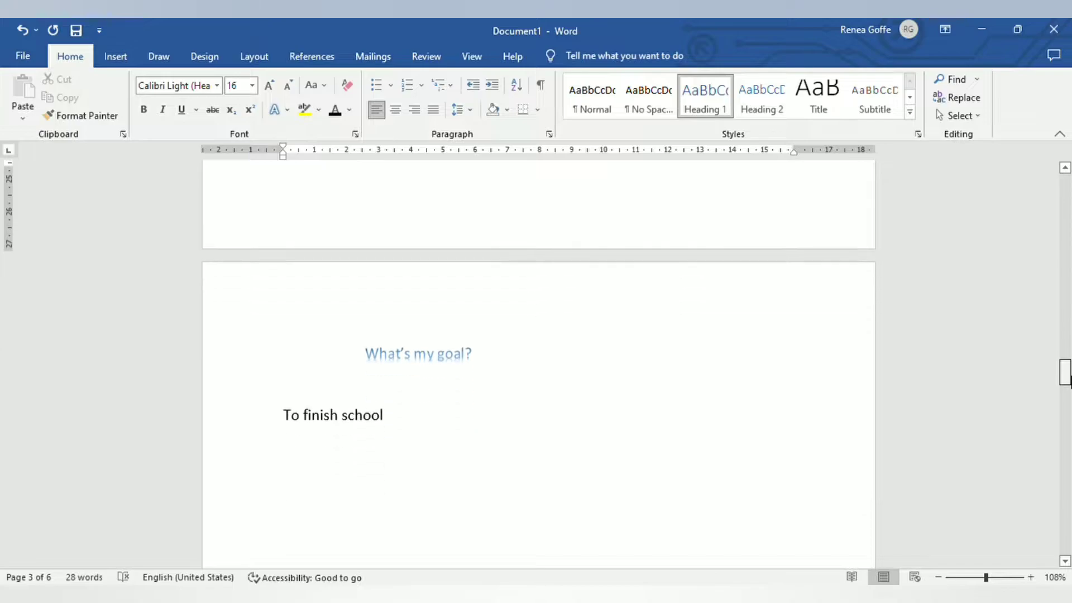
pyautogui.click(366, 342)
pyautogui.click(700, 96)
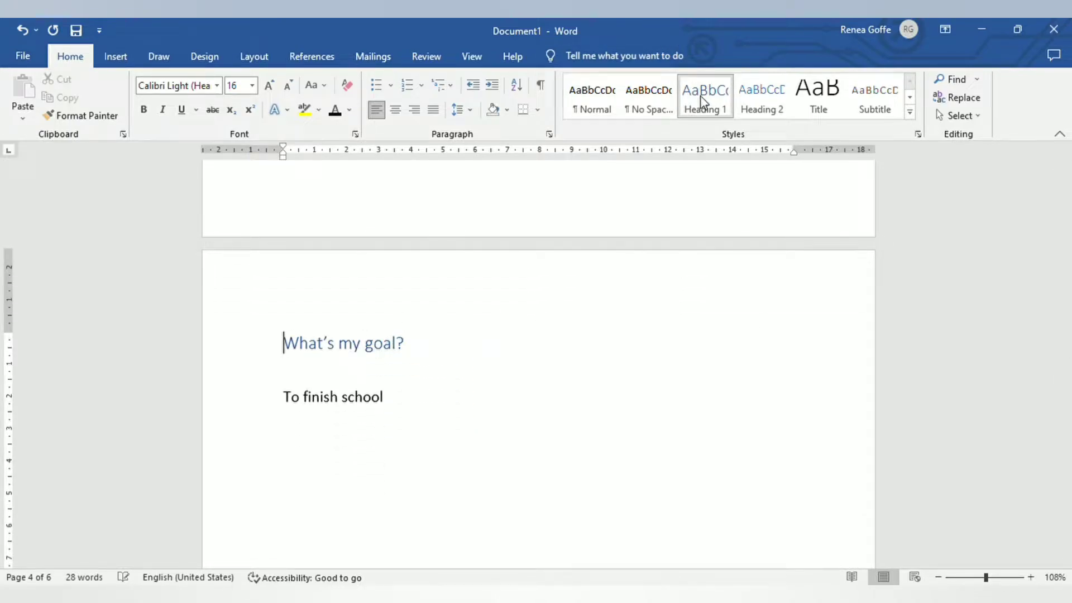
pyautogui.moveTo(1067, 378); pyautogui.dragTo(1068, 442)
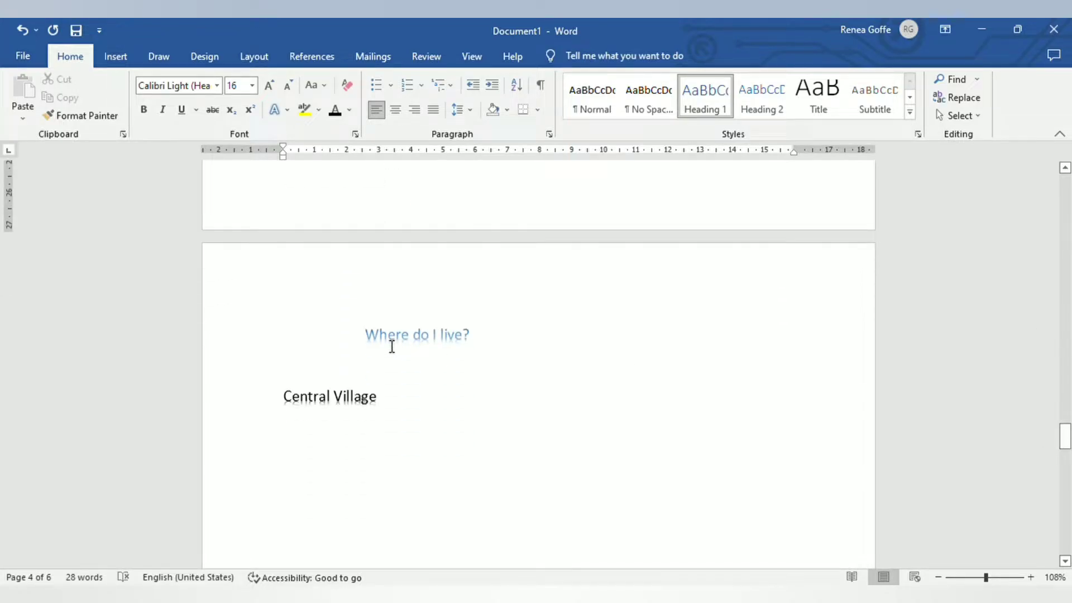
pyautogui.click(369, 338)
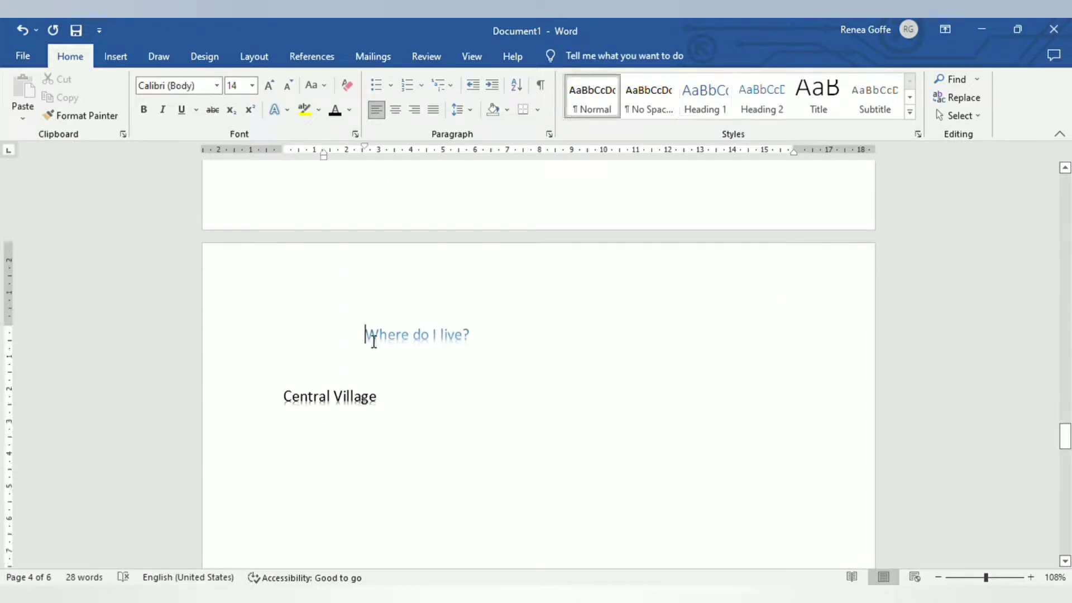
pyautogui.click(718, 100)
pyautogui.moveTo(1069, 436); pyautogui.dragTo(1069, 495)
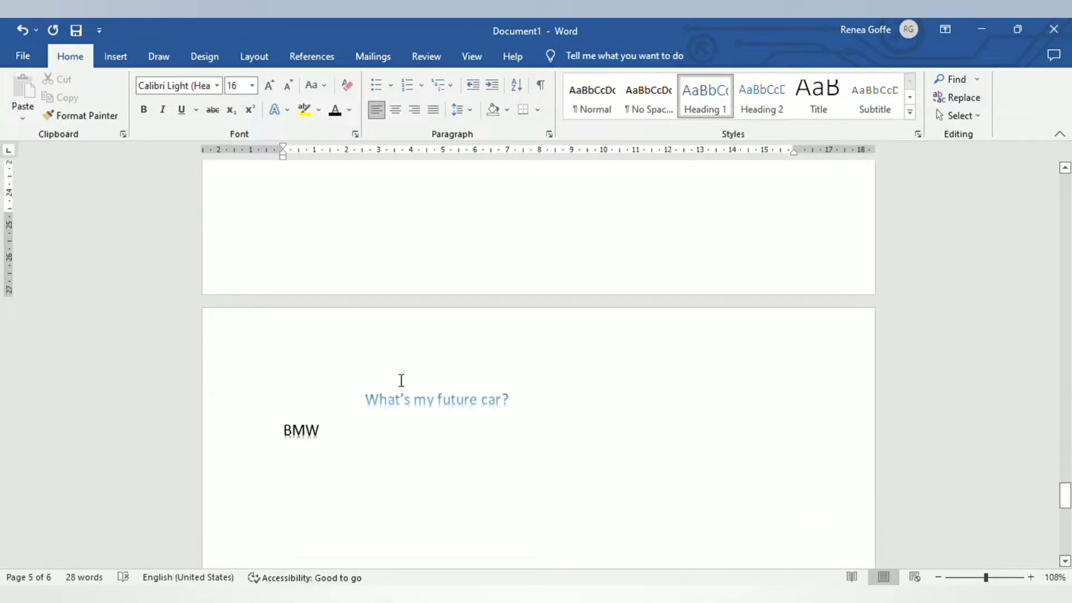
pyautogui.click(366, 400)
pyautogui.click(706, 99)
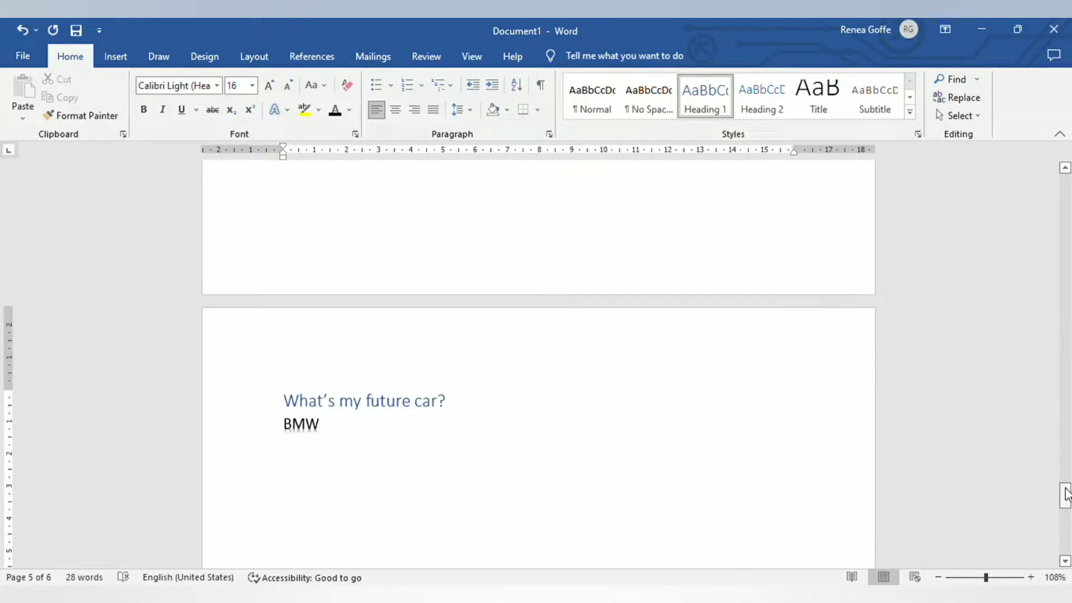
# Step: Insert a blank page after the "Introduction" heading on page 2
pyautogui.moveTo(1065, 491); pyautogui.dragTo(1063, 405)
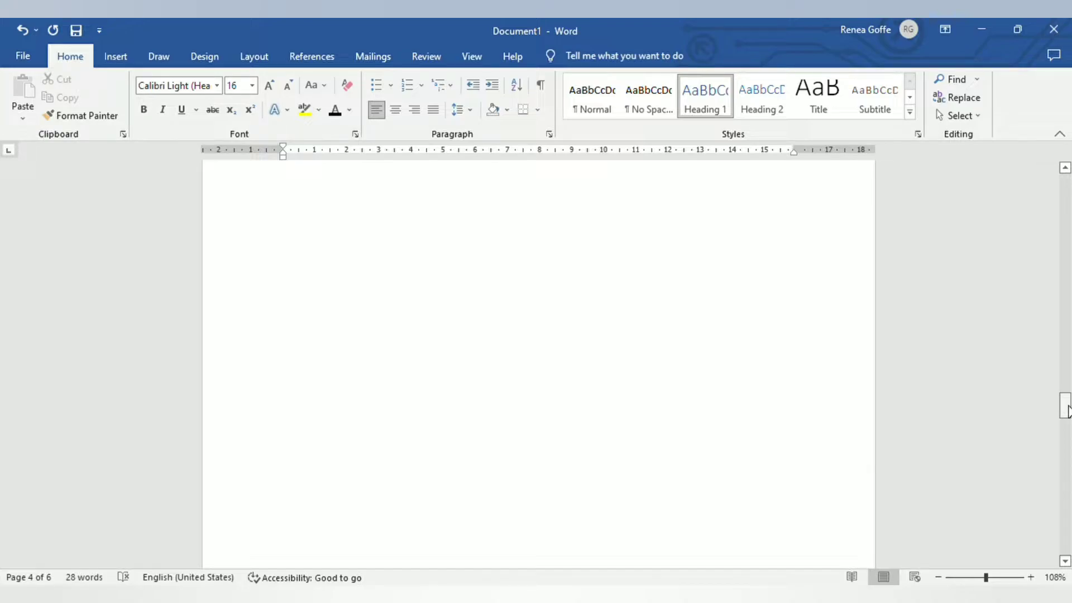
pyautogui.moveTo(1066, 410); pyautogui.dragTo(1065, 250)
pyautogui.click(543, 316)
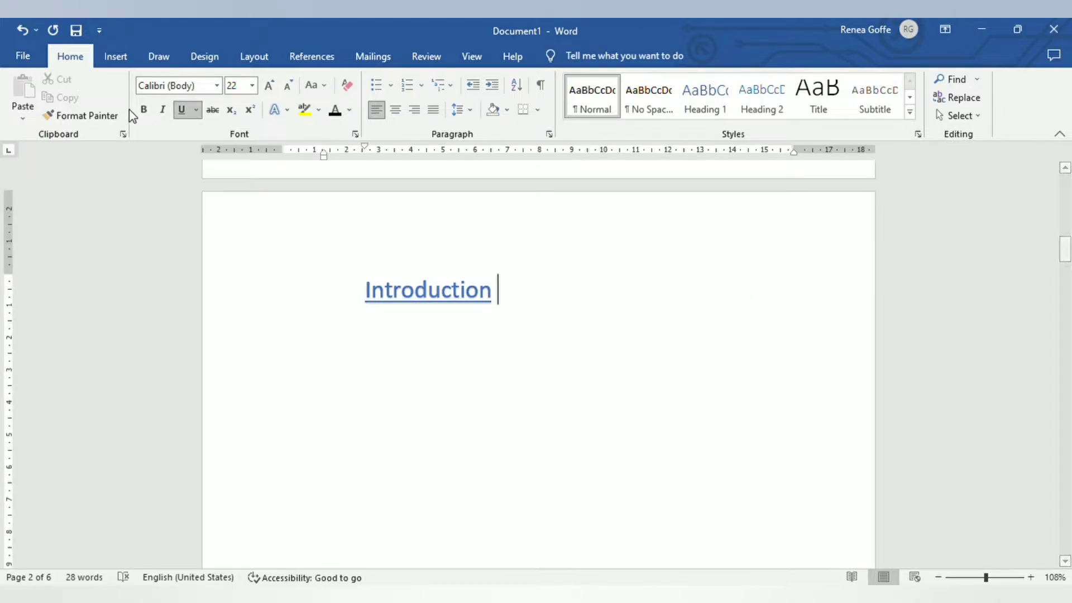
pyautogui.click(125, 58)
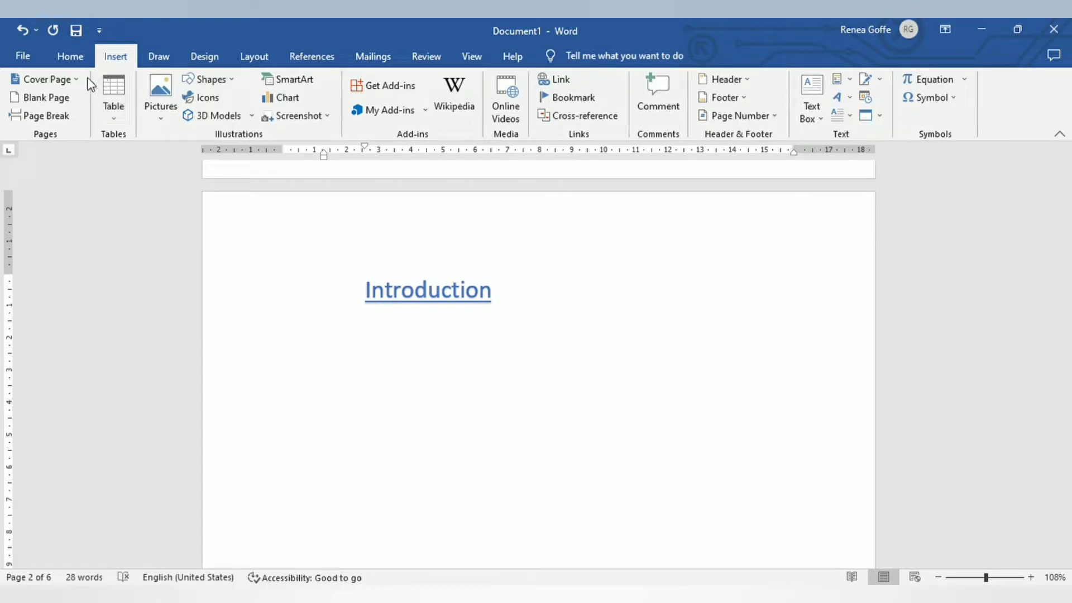
pyautogui.click(56, 102)
pyautogui.moveTo(1067, 277)
pyautogui.mouseDown()
pyautogui.moveTo(1065, 340)
pyautogui.moveTo(1064, 240)
pyautogui.moveTo(1065, 405)
pyautogui.moveTo(1066, 288)
pyautogui.mouseUp()
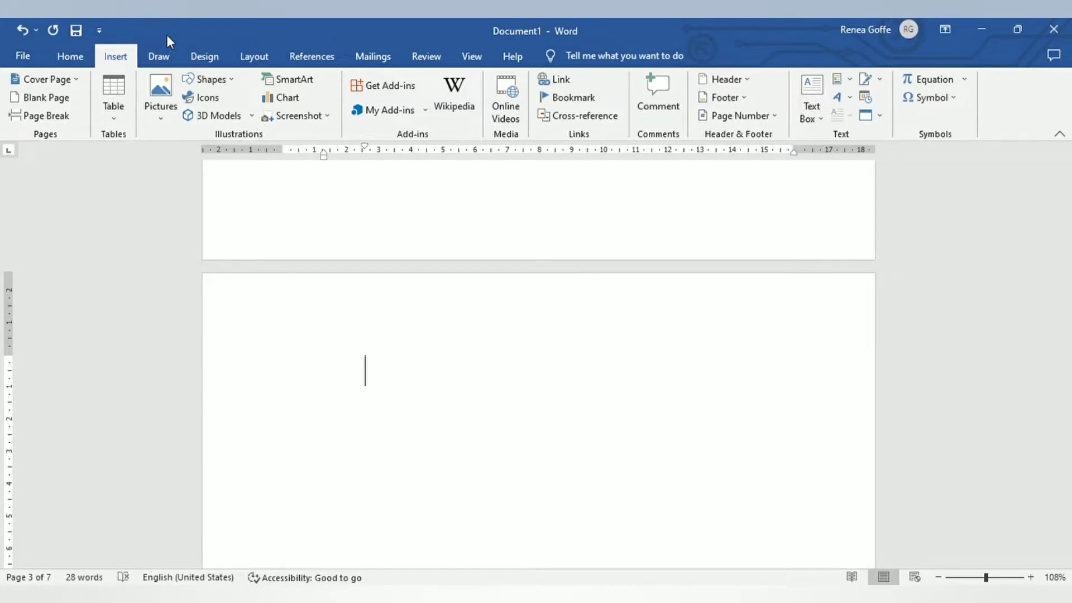
# Step: Insert an automatic table of contents with the title "Table of Contents" on the blank page 3
pyautogui.click(77, 58)
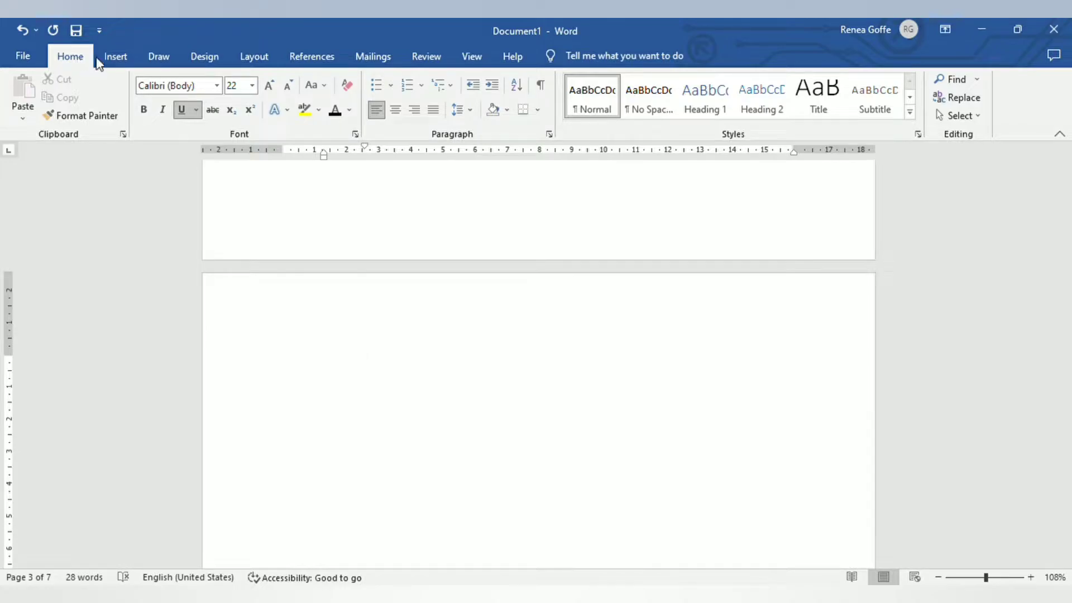
pyautogui.click(302, 58)
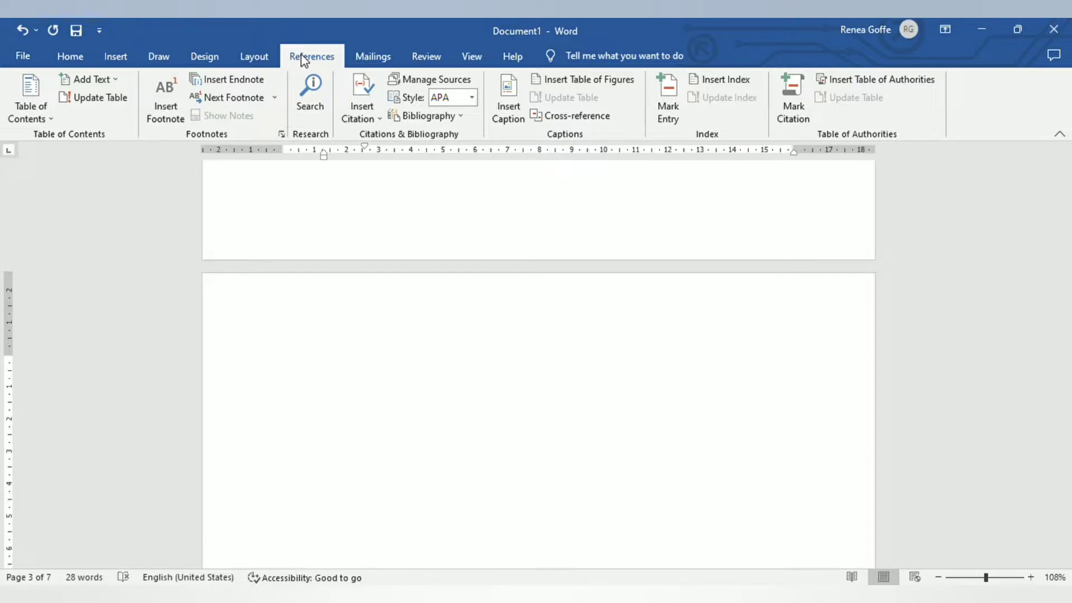
pyautogui.click(54, 116)
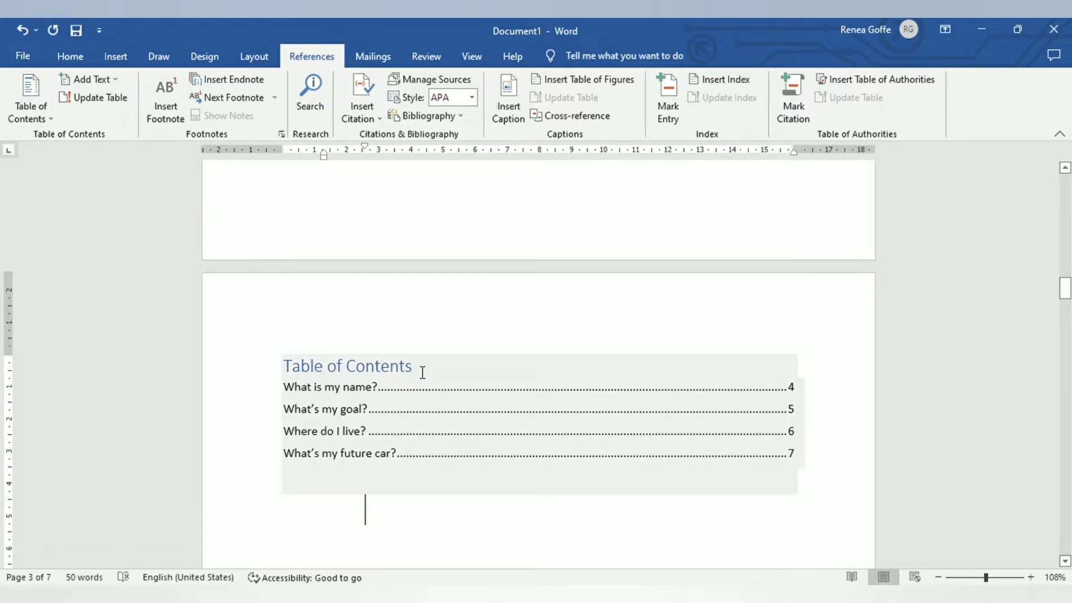
# Step: Add an empty line below the "Table of Contents" title and centre the title
pyautogui.click(420, 367)
pyautogui.press('Return')
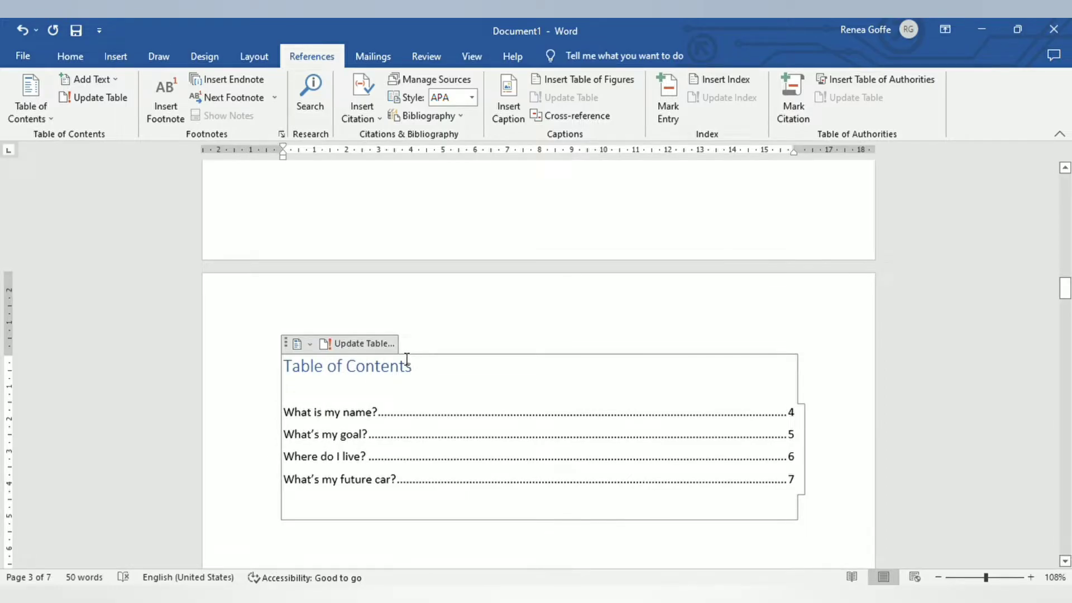
pyautogui.click(286, 368)
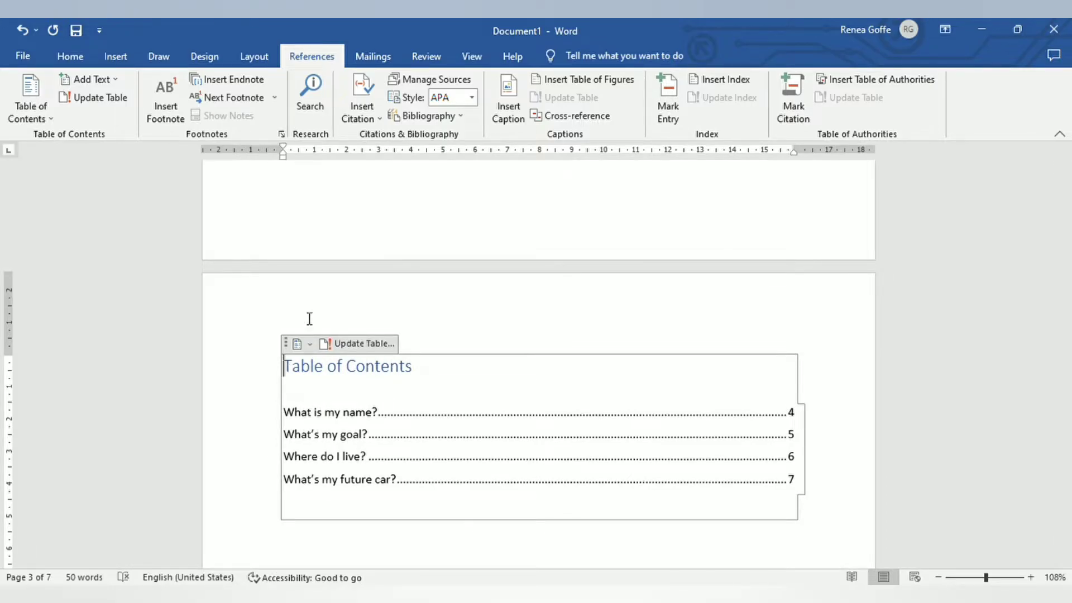
pyautogui.click(73, 58)
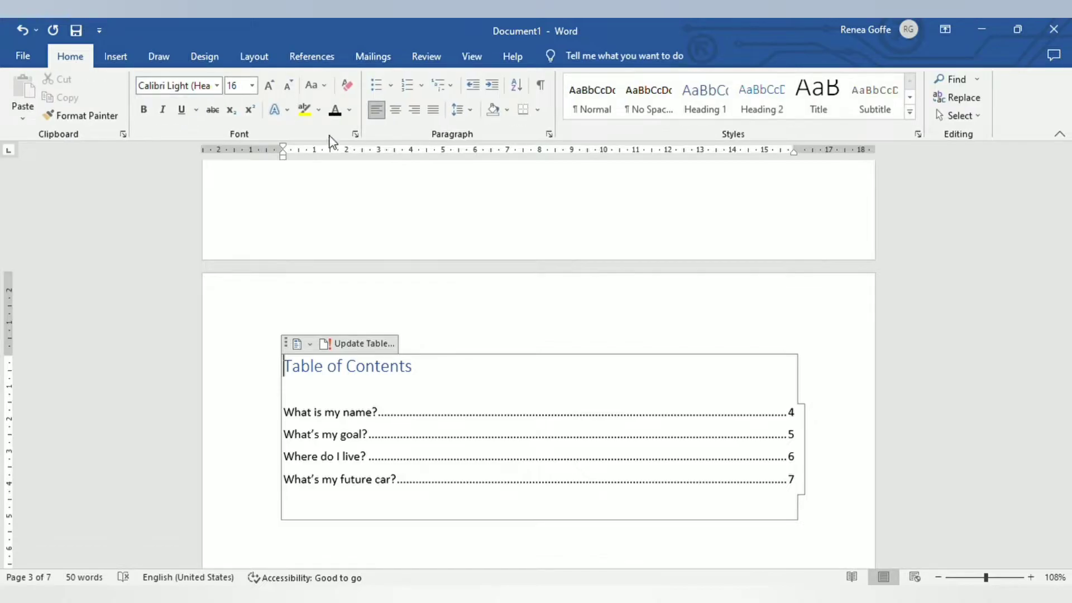
pyautogui.click(400, 112)
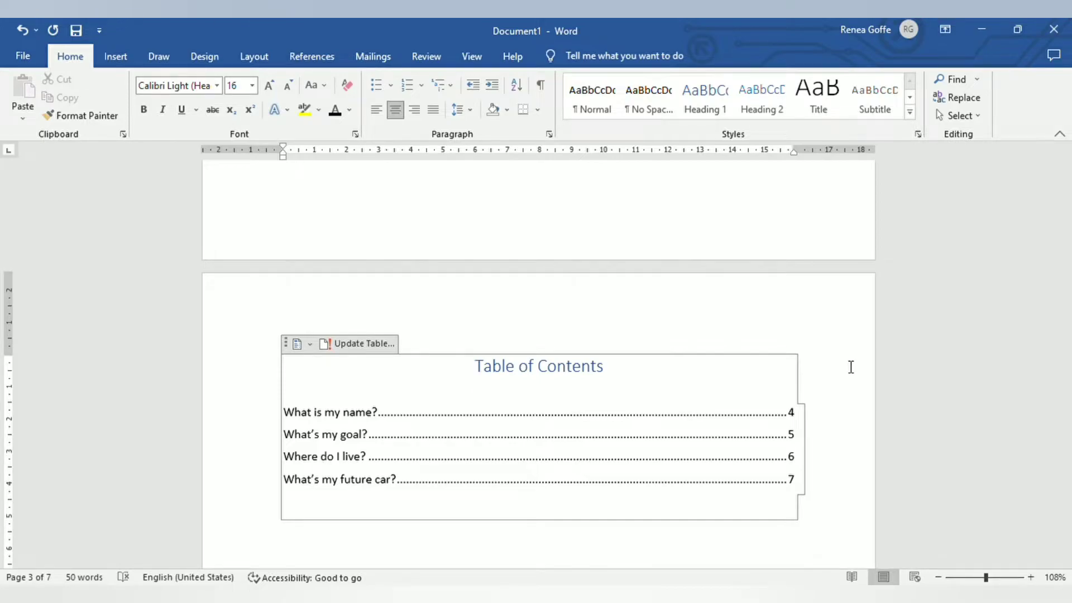
# Step: Add the line "Whats my age?" below the name on page 4, leaving an empty line in between
pyautogui.moveTo(1069, 284); pyautogui.dragTo(1070, 348)
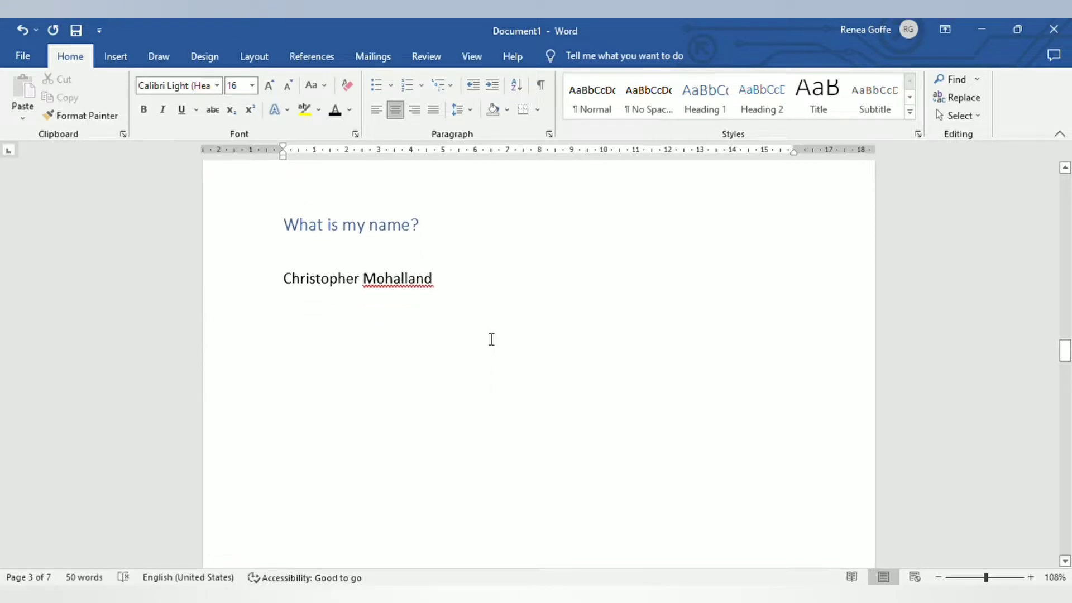
pyautogui.click(473, 286)
pyautogui.press('Return')
pyautogui.press('Return')
pyautogui.write('Wh')
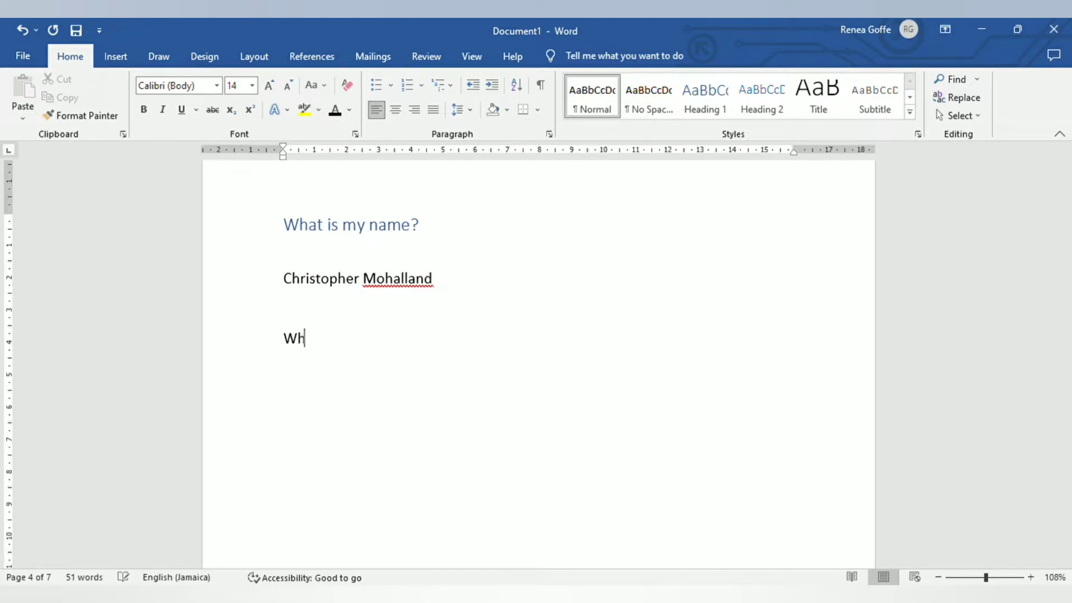
pyautogui.write('ats my')
pyautogui.write(' Gae')
pyautogui.press('BackSpace')
pyautogui.press('BackSpace')
pyautogui.press('BackSpace')
pyautogui.write('age')
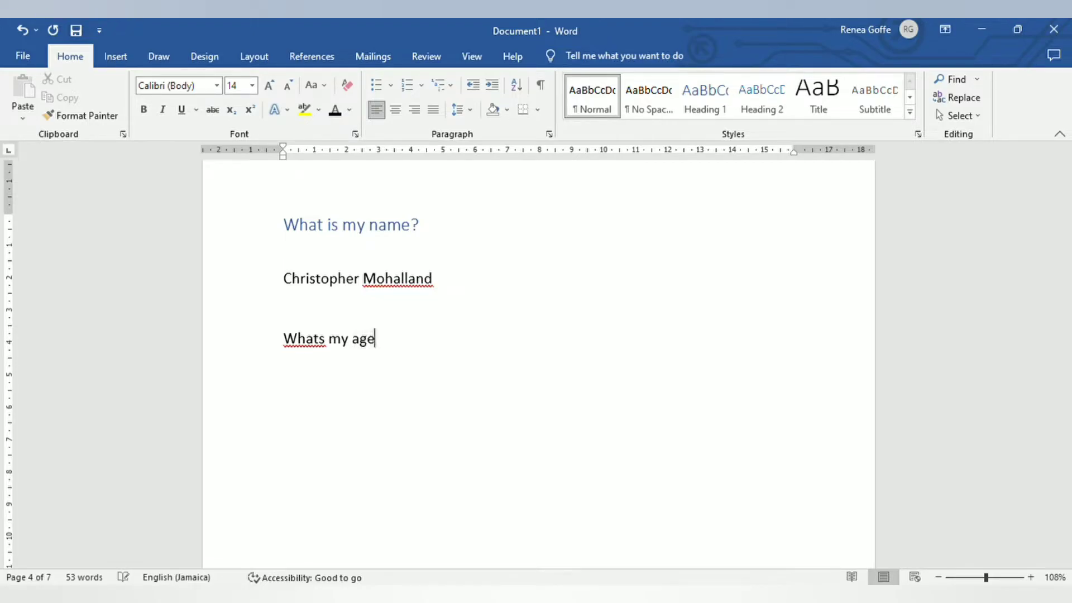
pyautogui.write('?')
# Step: Correct "Whats" to "What's" in the age question and enter the answer 26 on the line below
pyautogui.click(320, 347)
pyautogui.write("'")
pyautogui.click(428, 340)
pyautogui.press('Return')
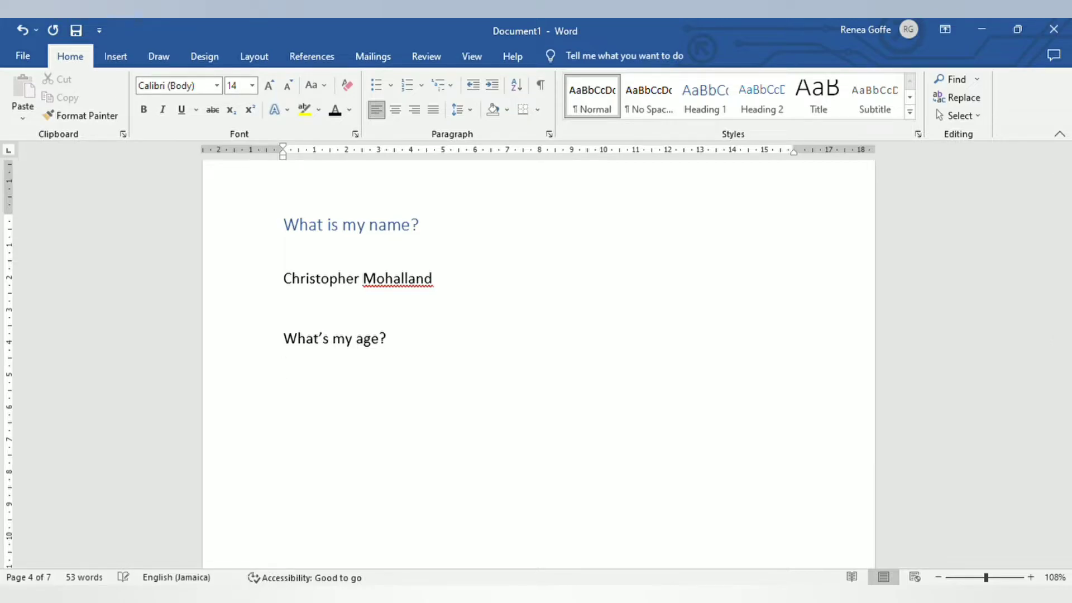
pyautogui.write('26')
# Step: Apply the Heading 2 style to the "What's my age?" line
pyautogui.click(289, 342)
pyautogui.click(763, 108)
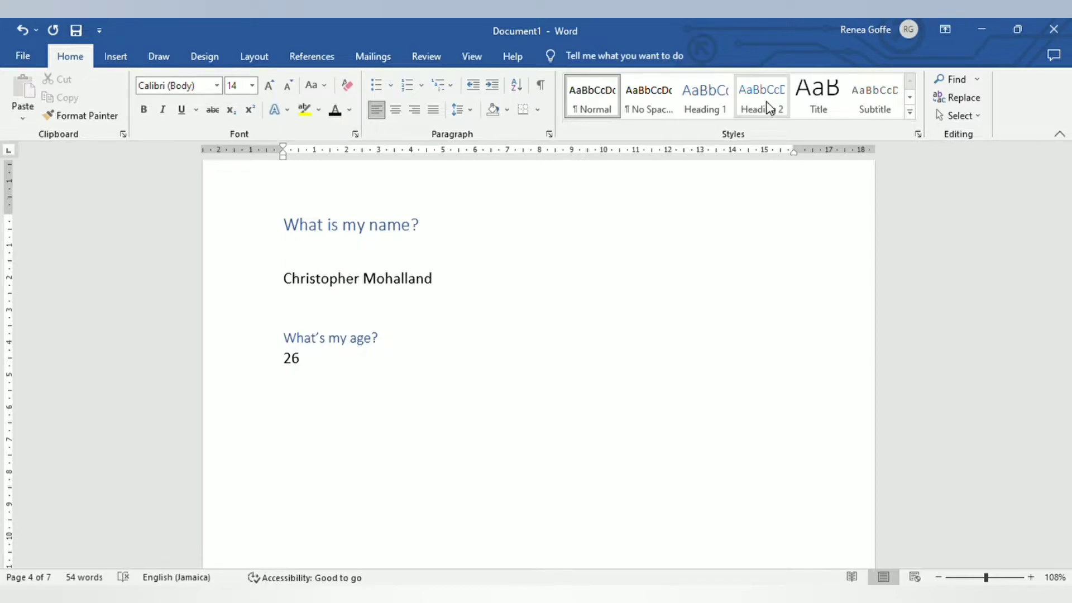
pyautogui.click(769, 106)
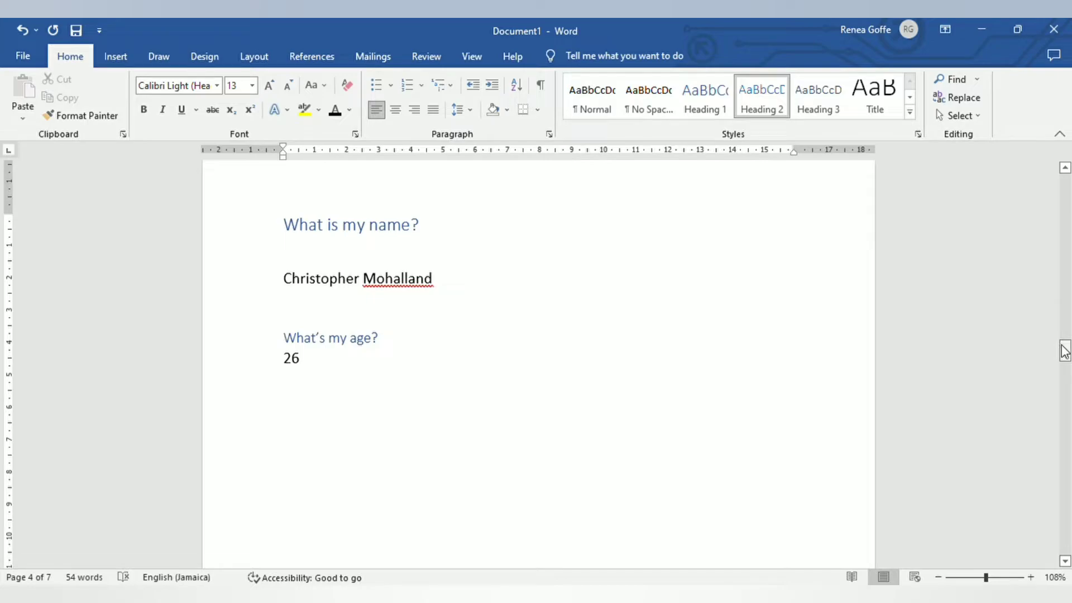
# Step: Update the entire table of contents on page 3 to include the new subheading
pyautogui.moveTo(1064, 350); pyautogui.dragTo(1063, 293)
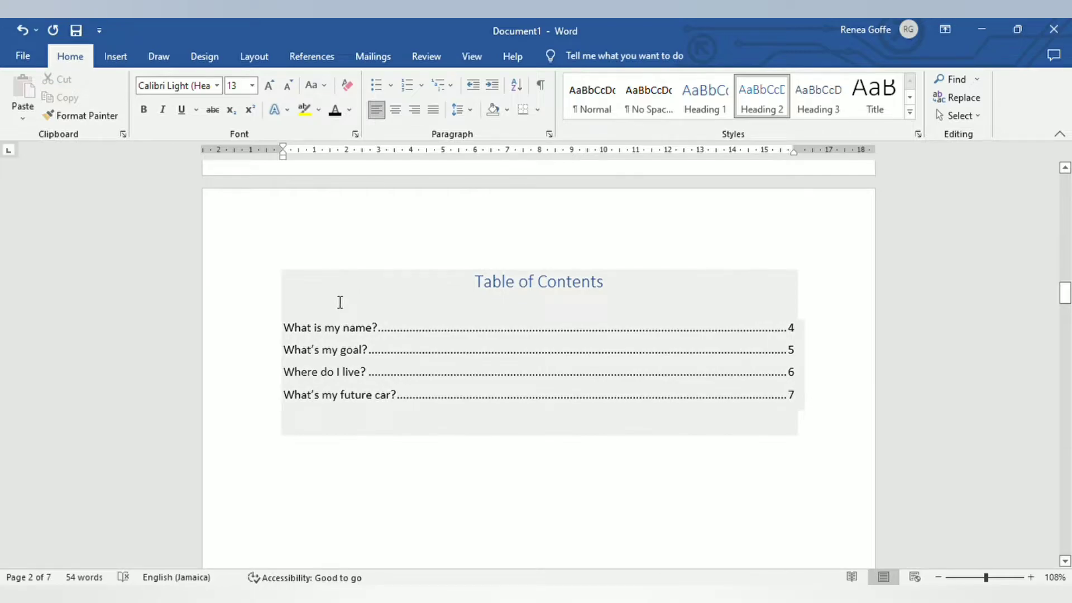
pyautogui.click(335, 303)
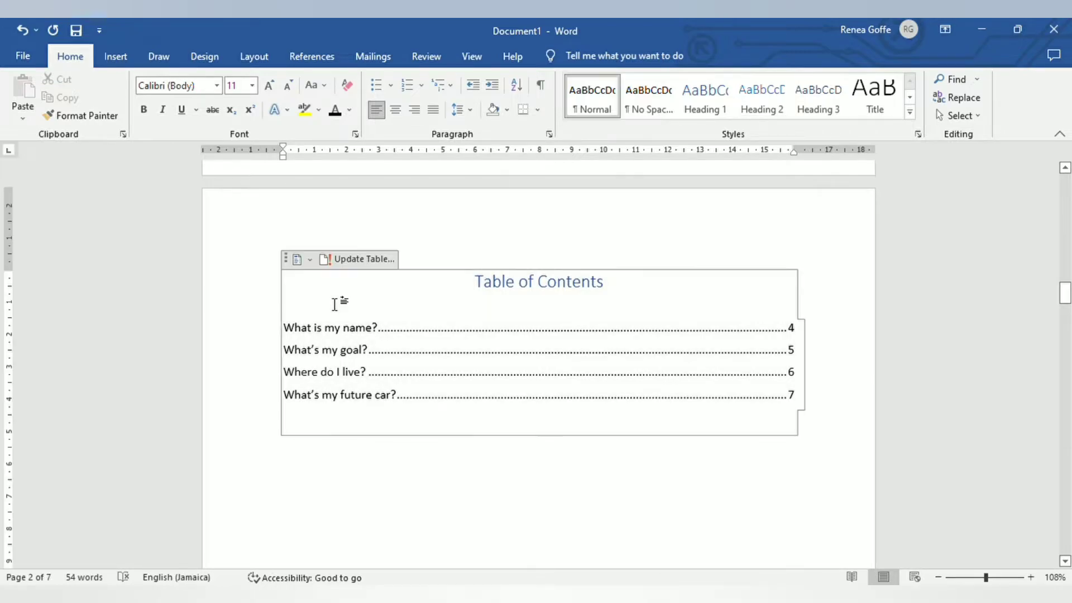
pyautogui.click(332, 260)
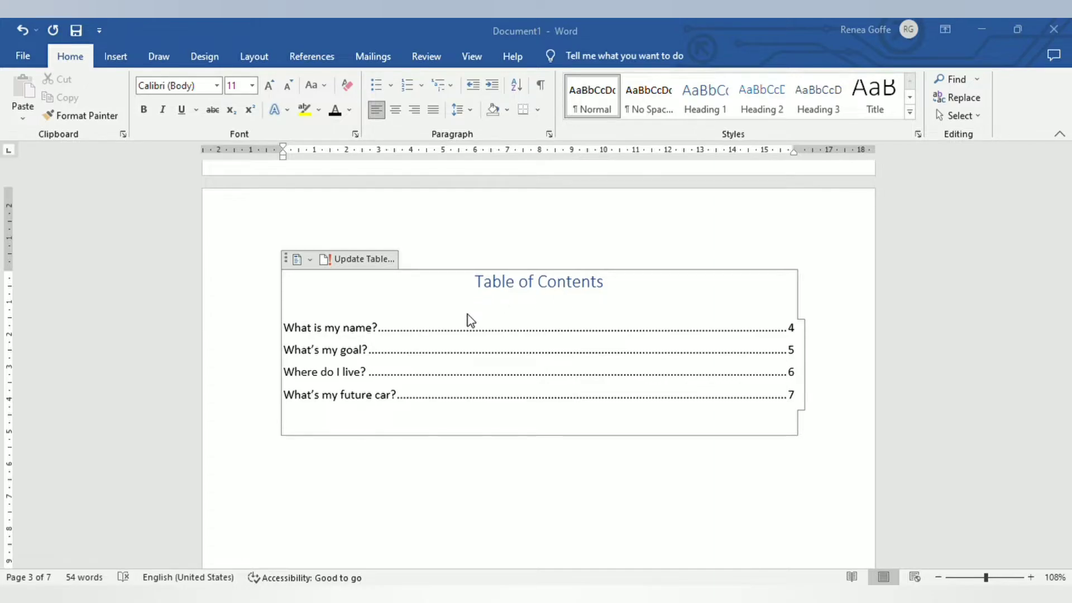
pyautogui.click(545, 338)
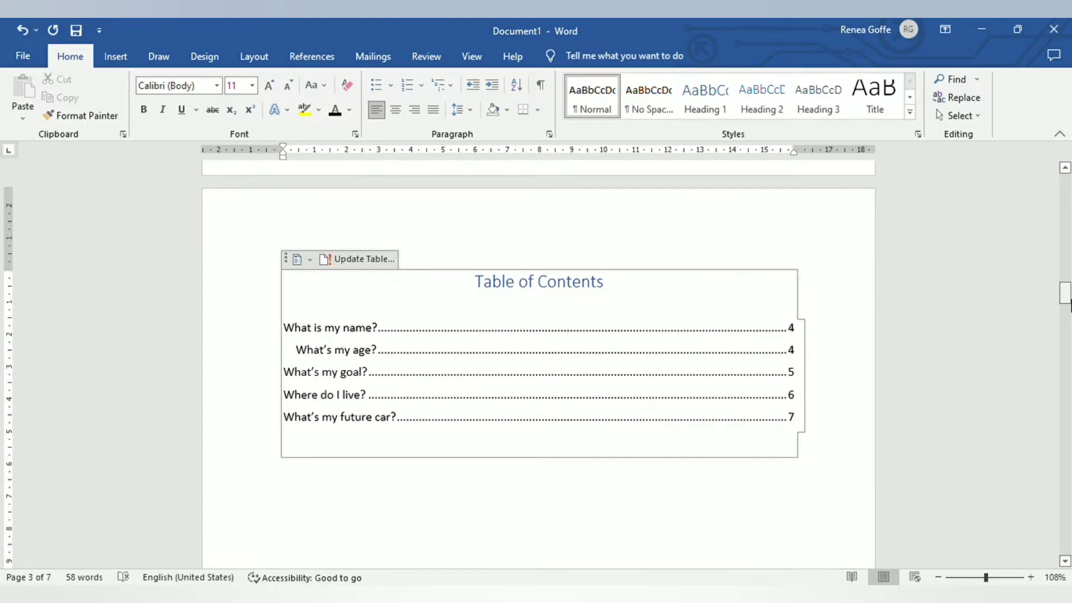
pyautogui.moveTo(1065, 292)
pyautogui.mouseDown()
pyautogui.moveTo(1065, 361)
pyautogui.moveTo(1064, 285)
pyautogui.mouseUp()
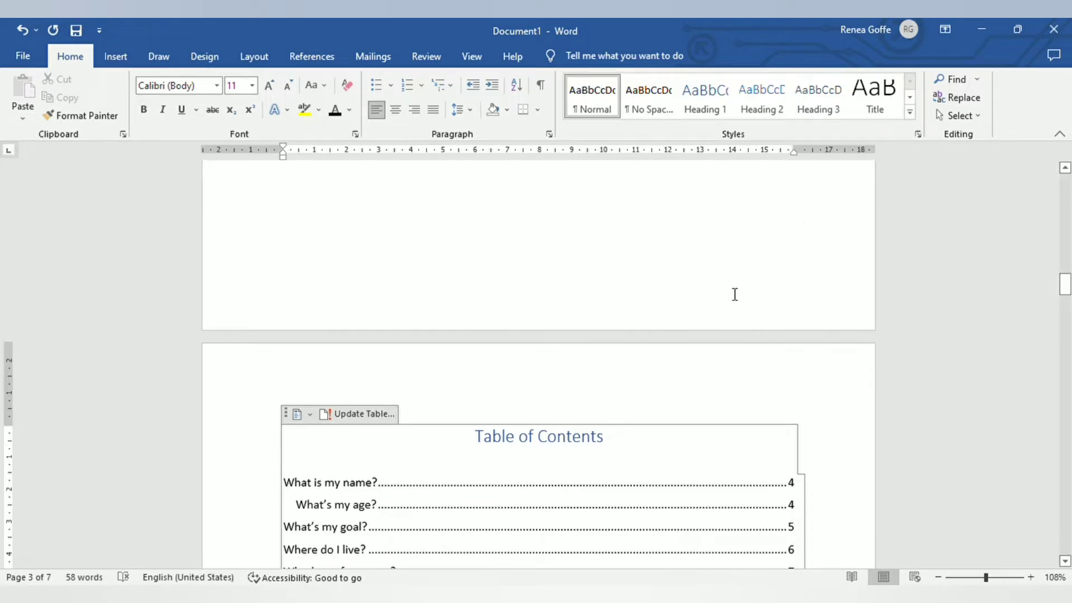
pyautogui.moveTo(1066, 290); pyautogui.dragTo(1067, 342)
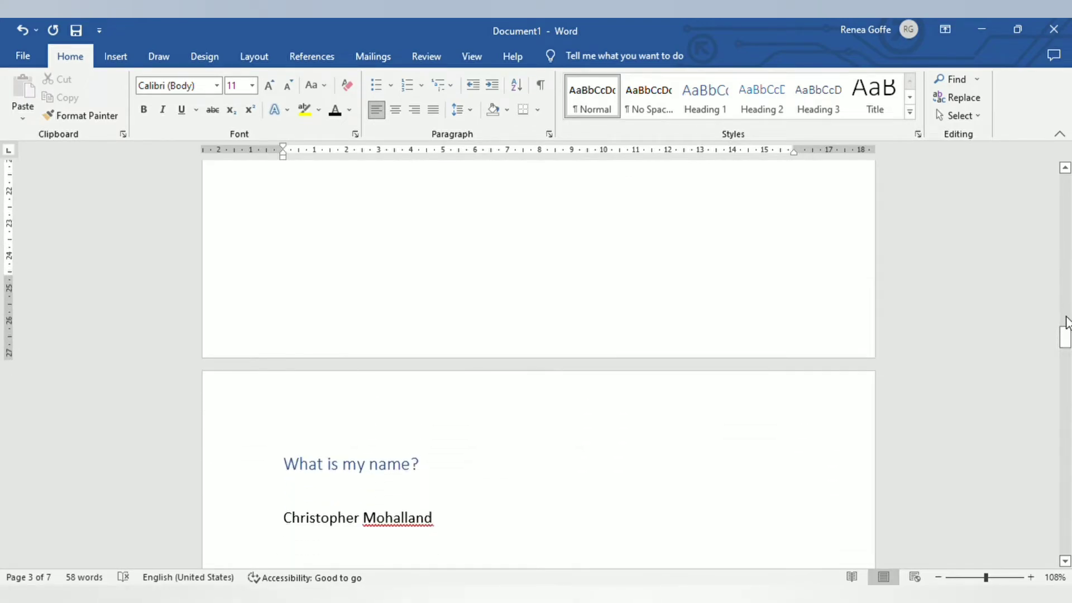
# Step: Insert a Next Page section break before the "What is my name?" heading on page 4
pyautogui.moveTo(1065, 337)
pyautogui.mouseDown()
pyautogui.moveTo(1066, 297)
pyautogui.moveTo(1067, 352)
pyautogui.mouseUp()
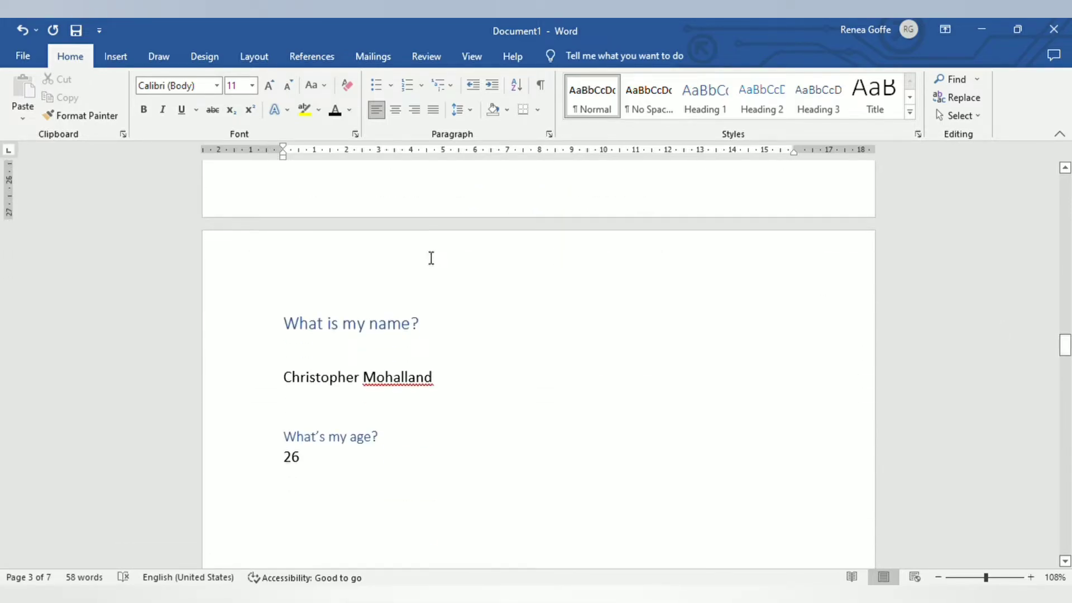
pyautogui.click(293, 330)
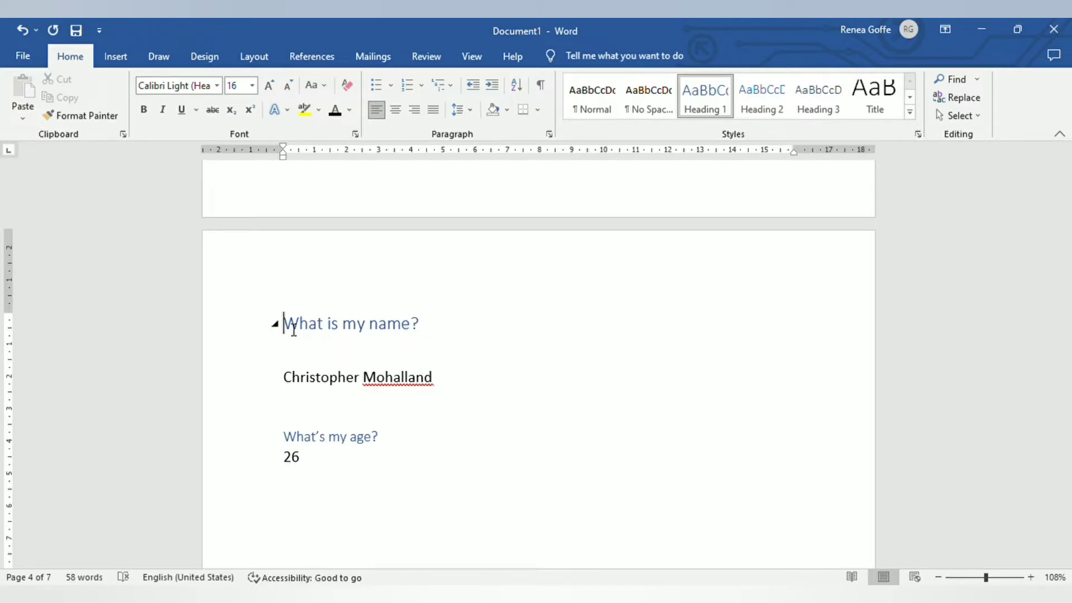
pyautogui.click(128, 64)
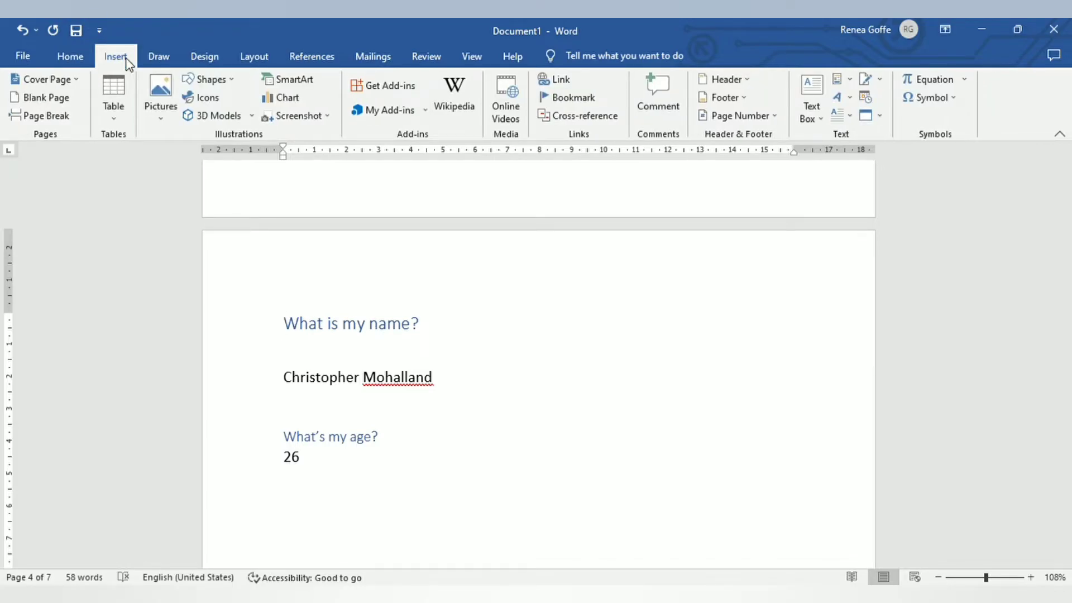
pyautogui.click(258, 64)
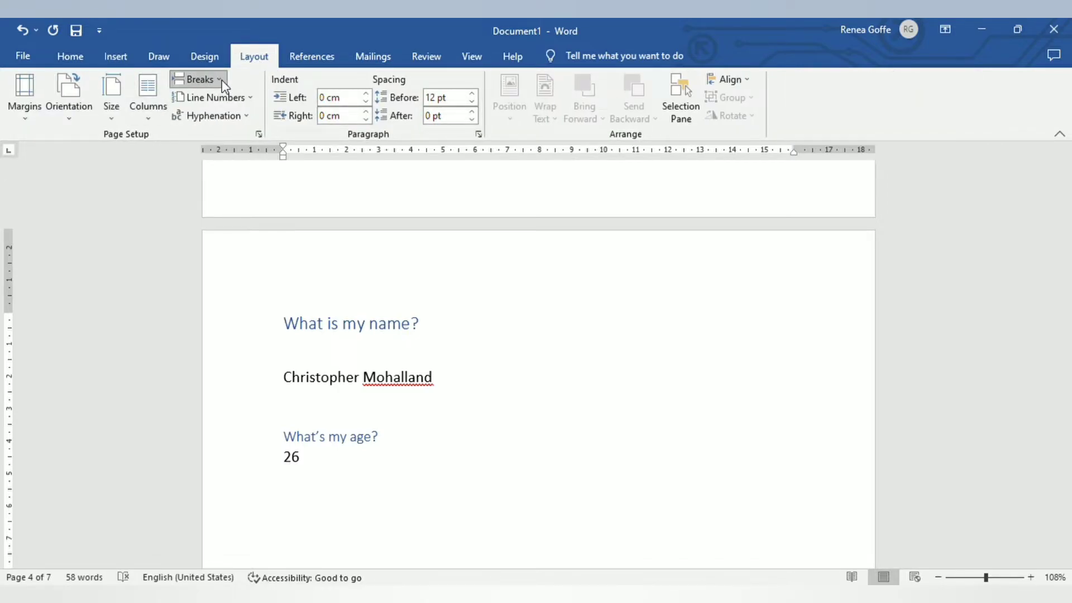
pyautogui.click(275, 305)
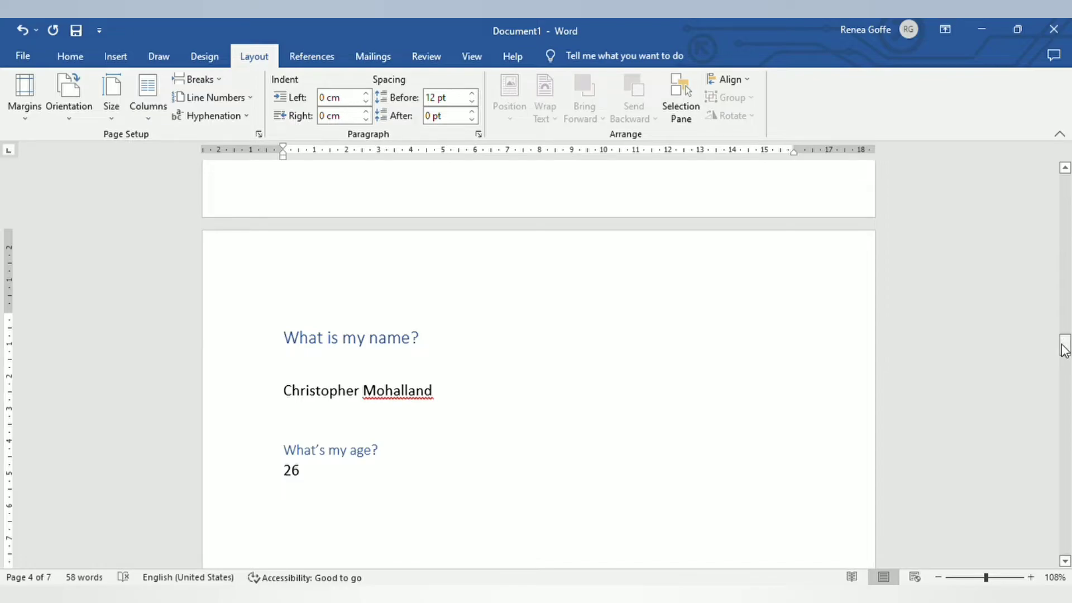
# Step: Show the formatting marks to check the section break after the table of contents, and hide them again
pyautogui.click(70, 56)
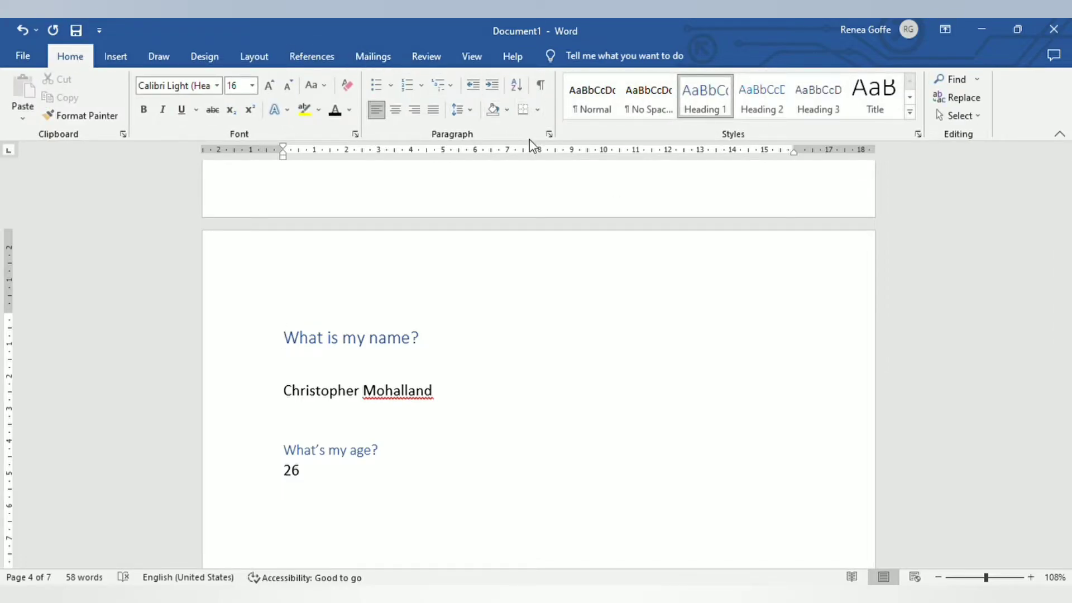
pyautogui.click(543, 85)
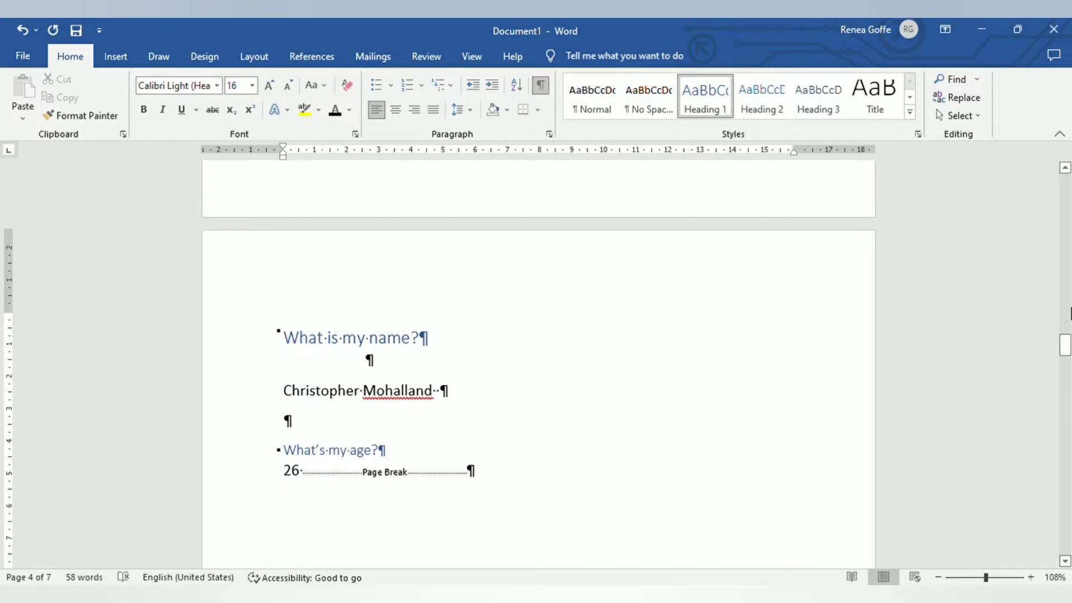
pyautogui.moveTo(1065, 351); pyautogui.dragTo(1066, 310)
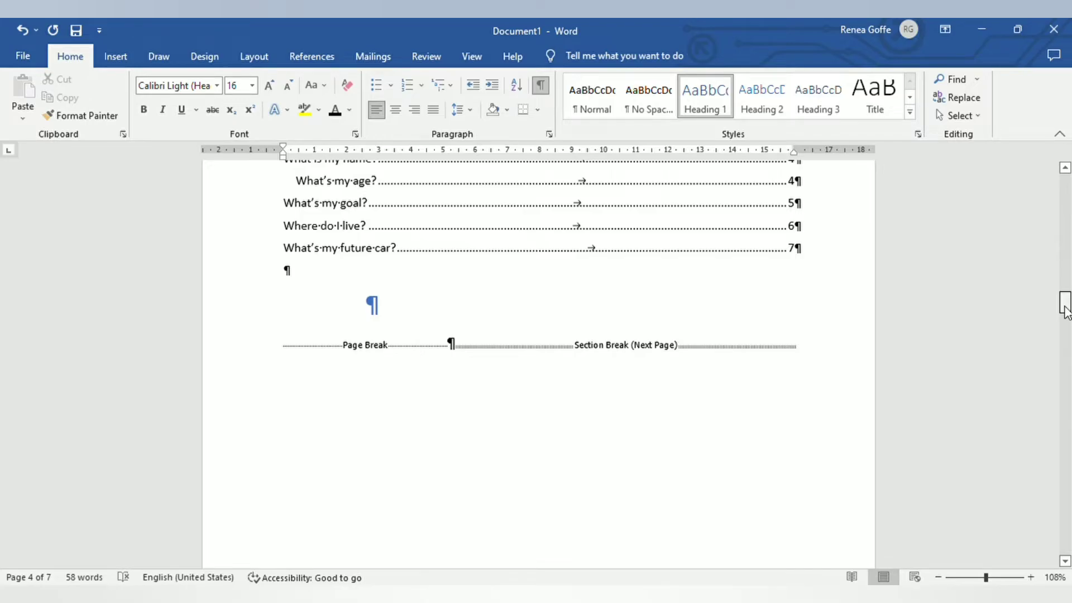
pyautogui.moveTo(1065, 312); pyautogui.dragTo(1068, 352)
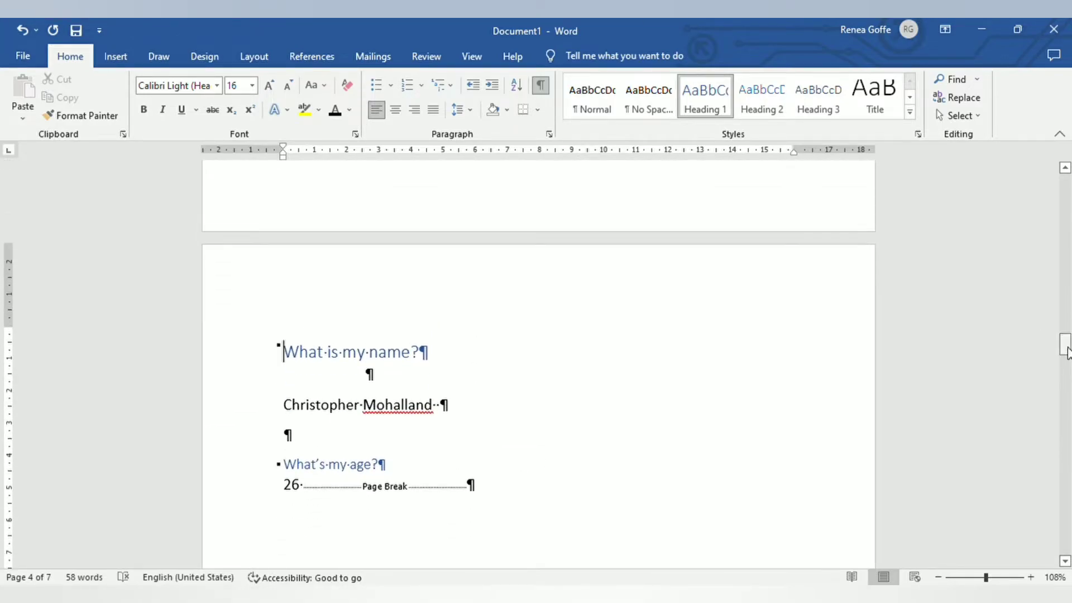
pyautogui.click(540, 86)
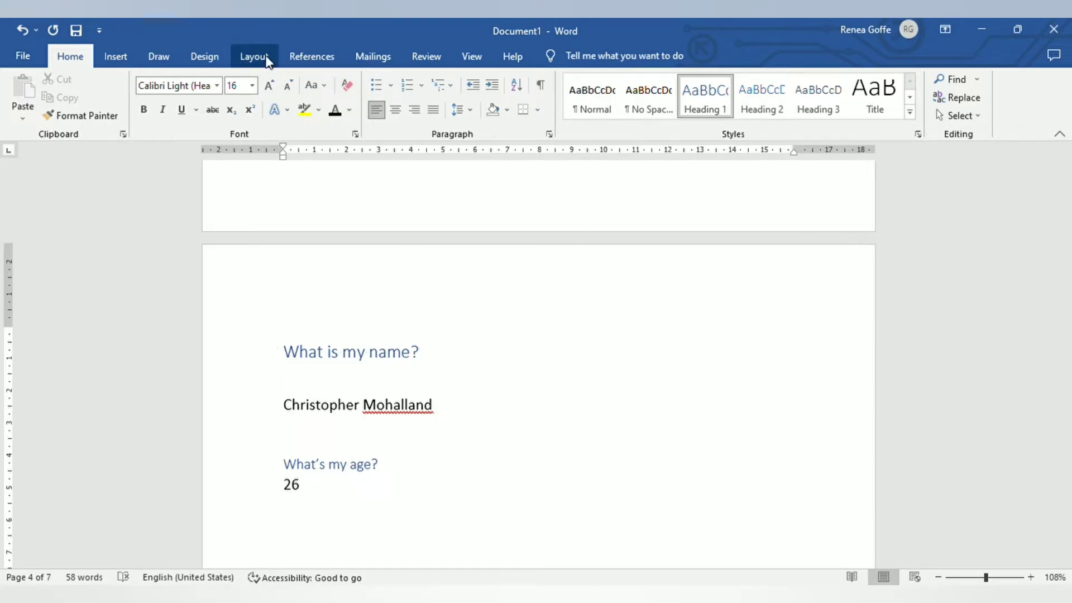
# Step: Insert a centred page number in the footer, starting from page 4
pyautogui.click(118, 57)
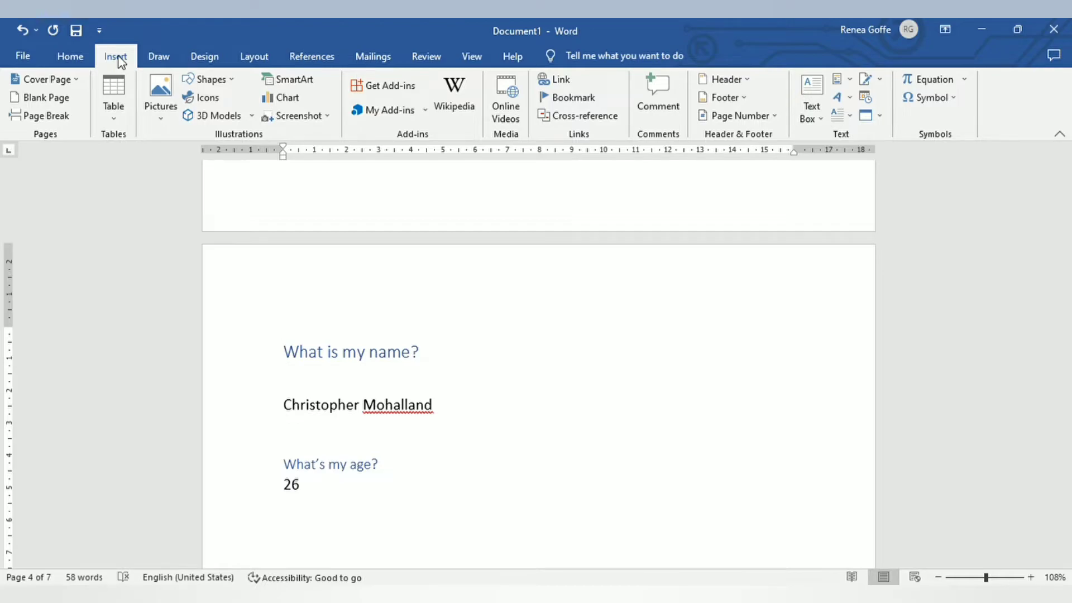
pyautogui.click(776, 116)
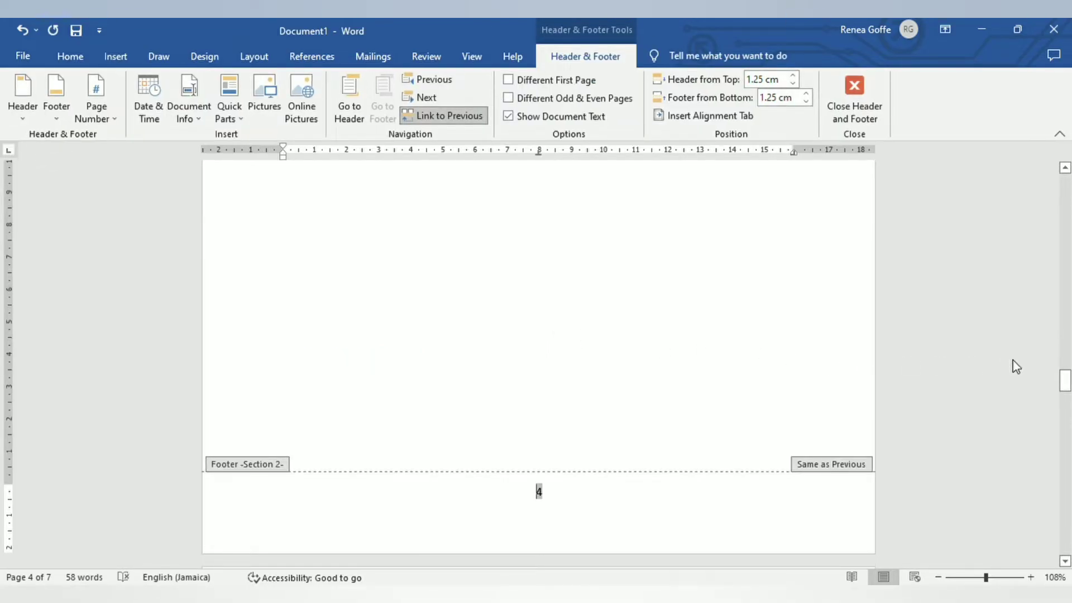
pyautogui.moveTo(1066, 385); pyautogui.dragTo(1058, 293)
pyautogui.moveTo(1059, 296); pyautogui.dragTo(1065, 387)
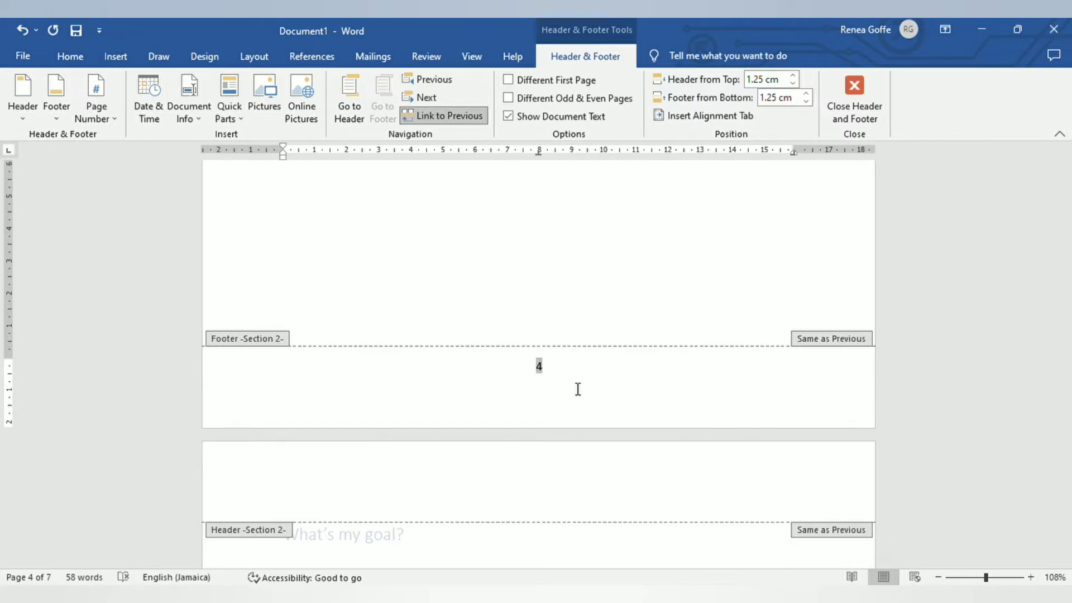
# Step: Unlink the Section 2 footer from the previous section and start its page numbering at 1
pyautogui.click(456, 124)
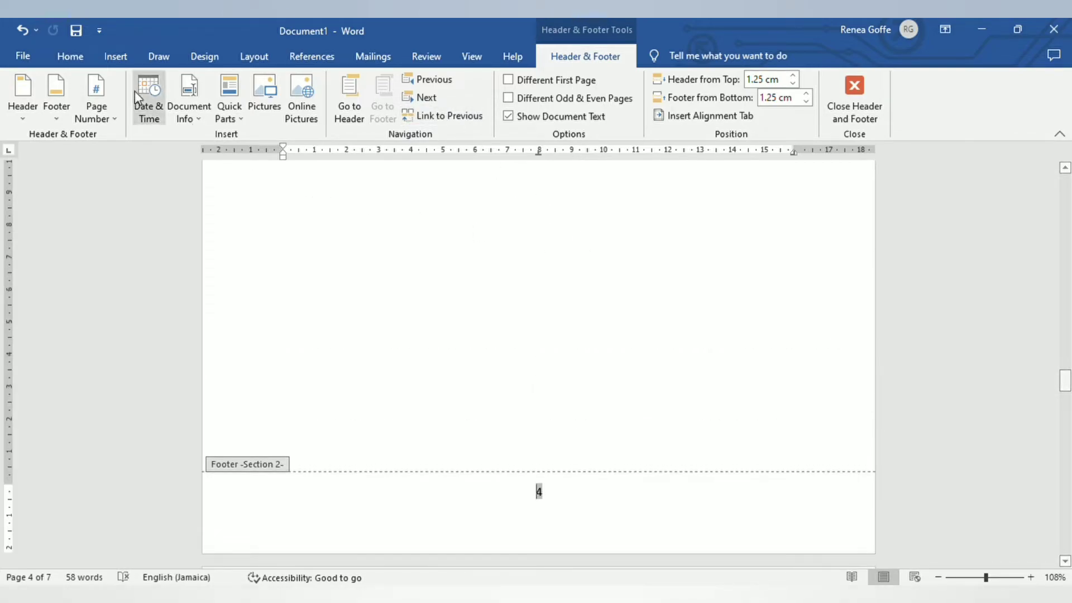
pyautogui.click(110, 121)
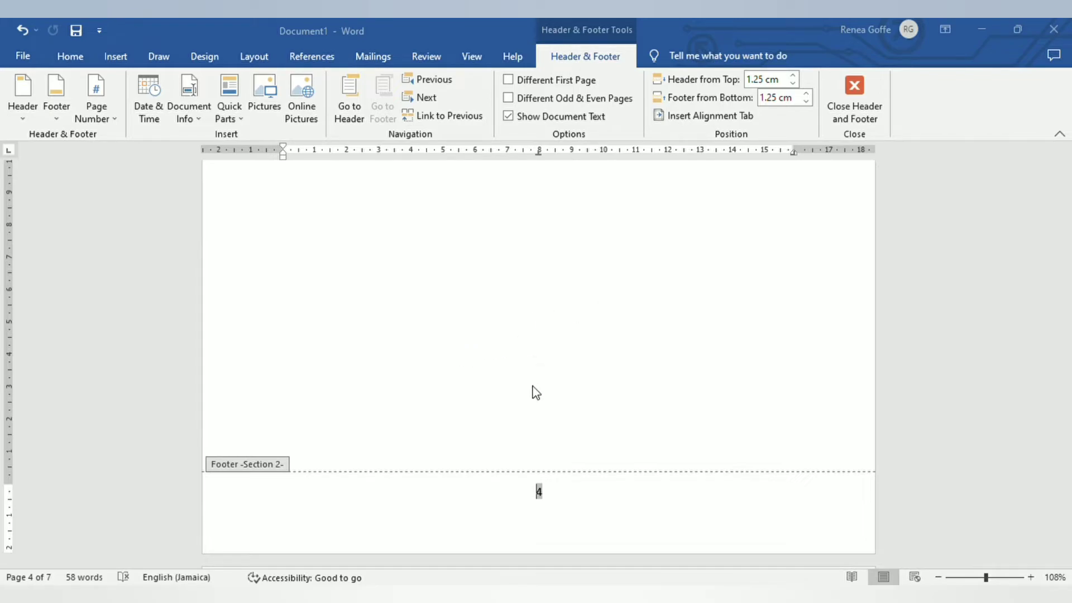
pyautogui.hotkey('ctrl', 'z')
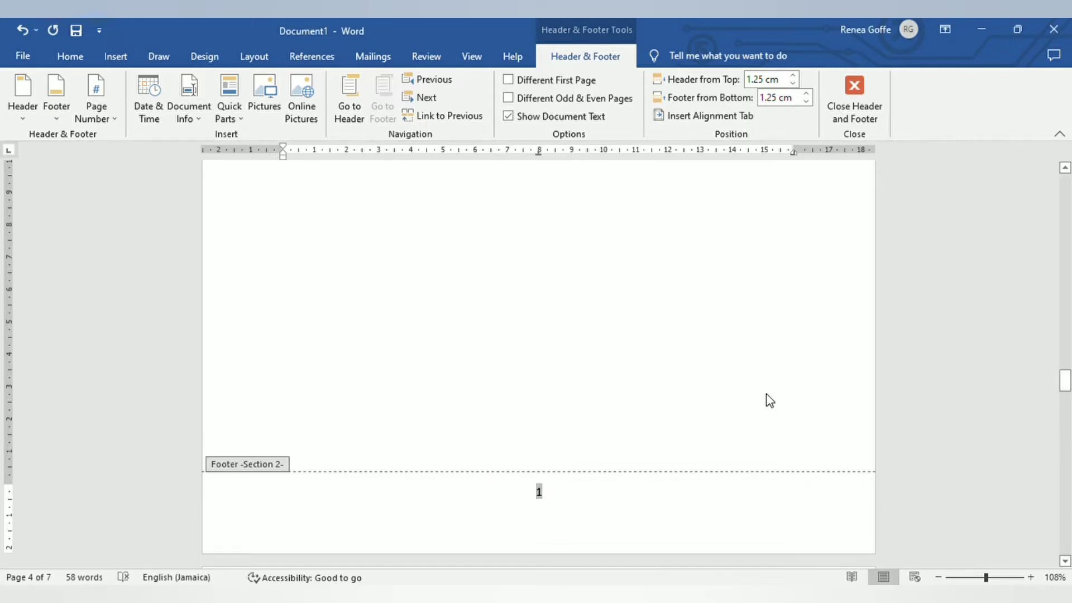
# Step: Delete the page number from the Section 1 footer and return to the document body
pyautogui.moveTo(1064, 378); pyautogui.dragTo(1068, 242)
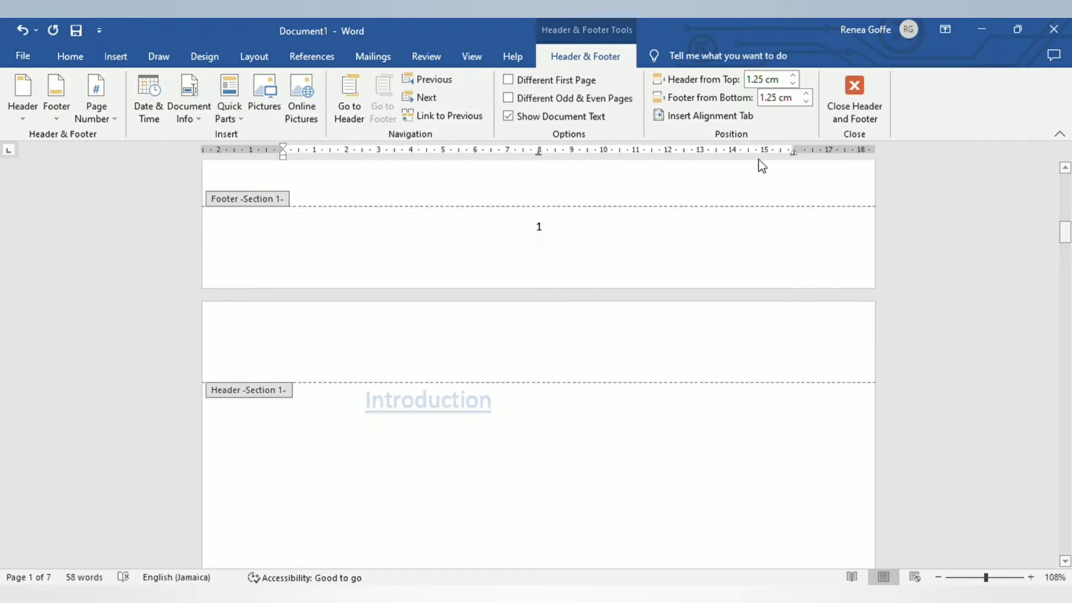
pyautogui.click(548, 233)
pyautogui.doubleClick(539, 228)
pyautogui.press('Delete')
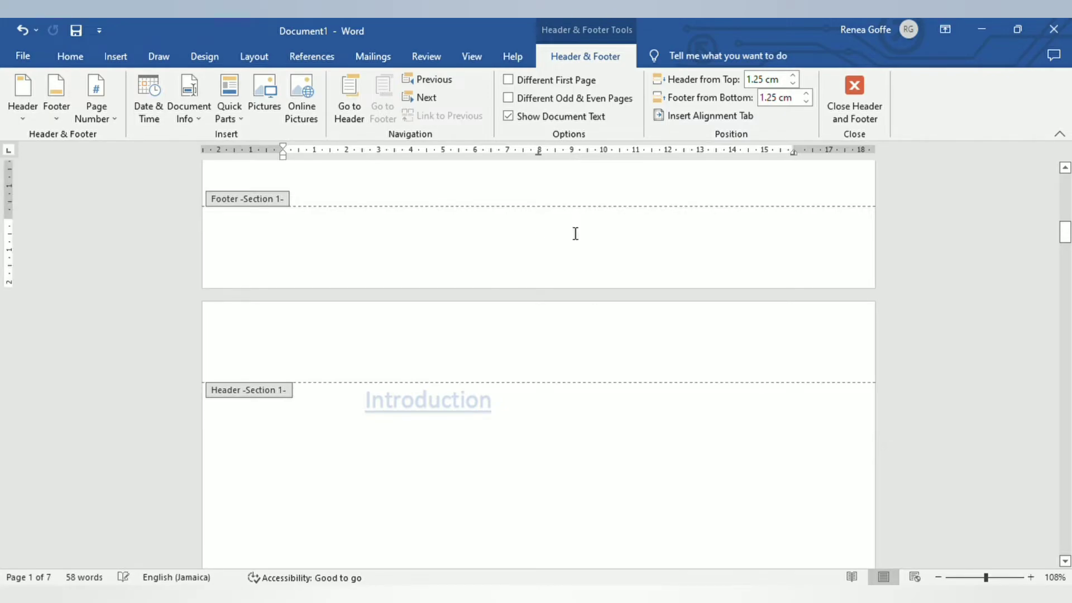
pyautogui.moveTo(1065, 232); pyautogui.dragTo(1066, 383)
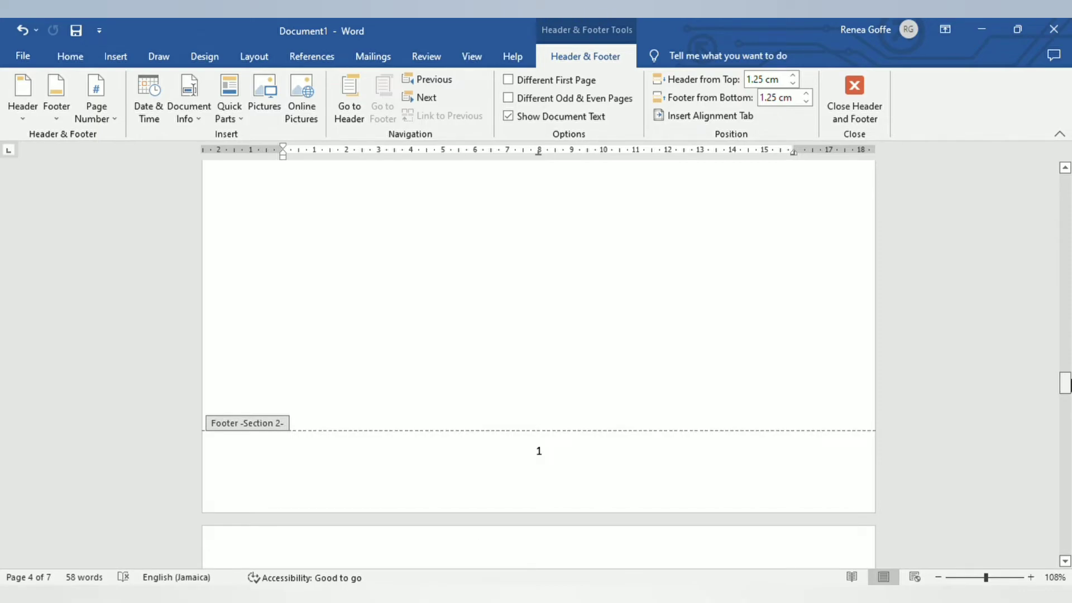
pyautogui.scroll(10, 650, 380)
pyautogui.doubleClick(652, 384)
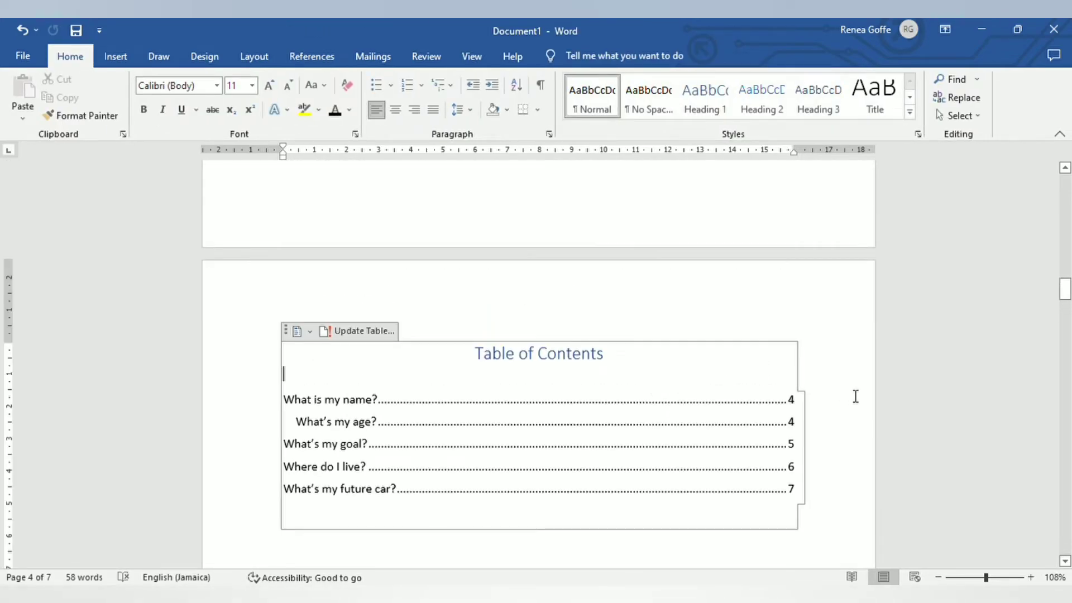
# Step: Centre the Introduction heading on page 2
pyautogui.moveTo(1065, 291); pyautogui.dragTo(1065, 239)
pyautogui.click(444, 372)
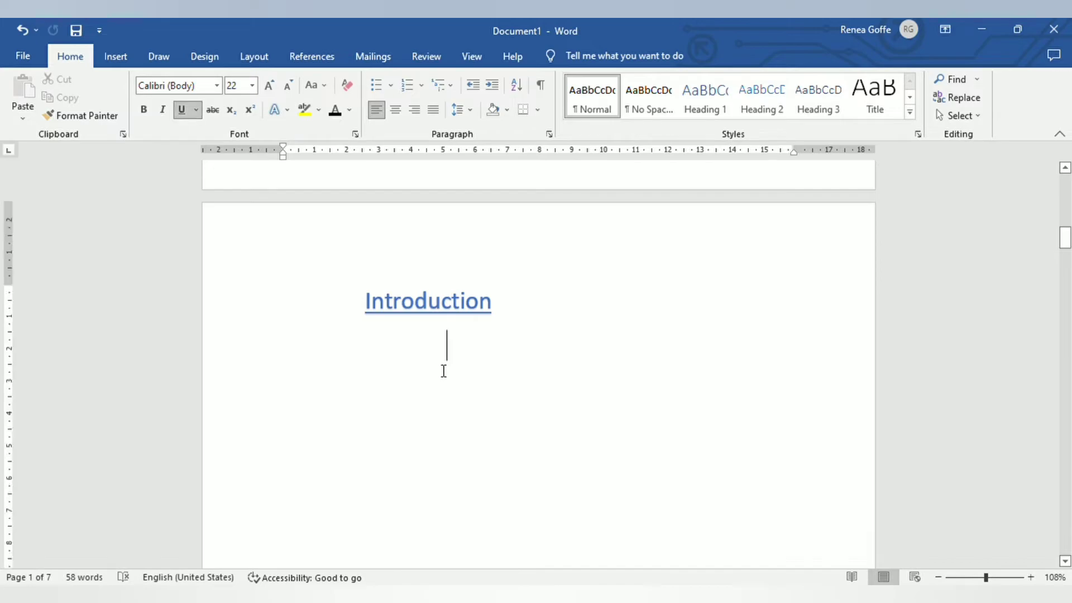
pyautogui.click(365, 302)
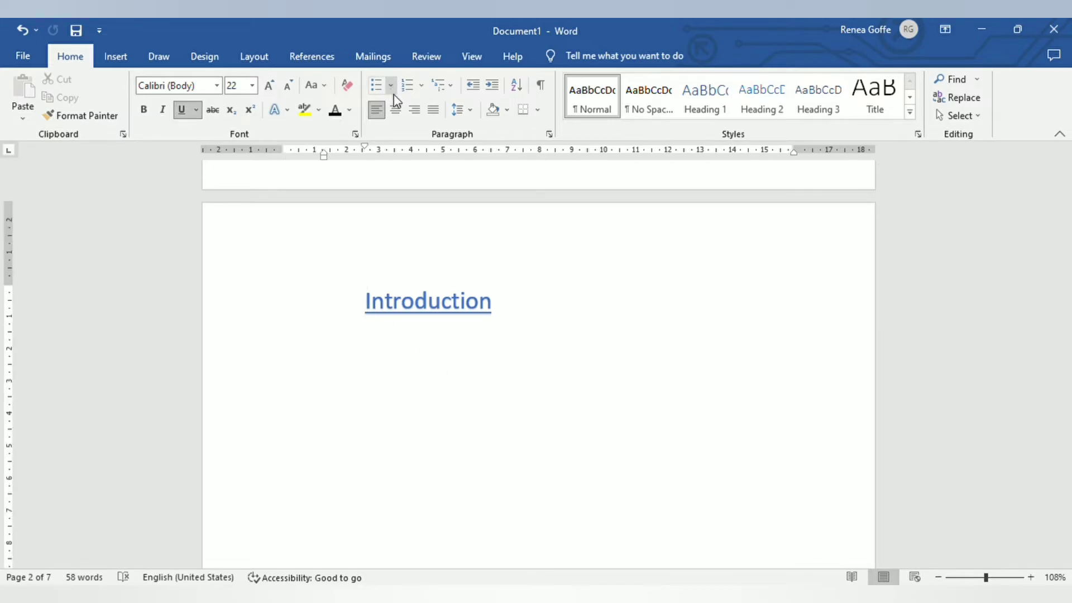
pyautogui.click(396, 109)
# Step: Start a paragraph below the Introduction heading with "This is tpo show you how to make a table of contents and"
pyautogui.click(656, 311)
pyautogui.press('Return')
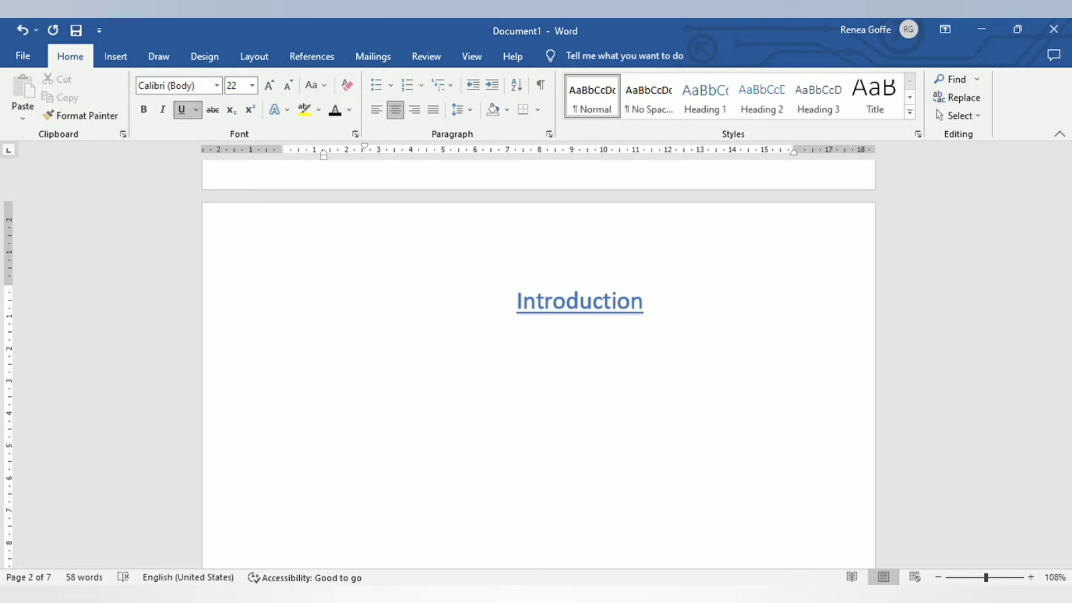
pyautogui.write('This ')
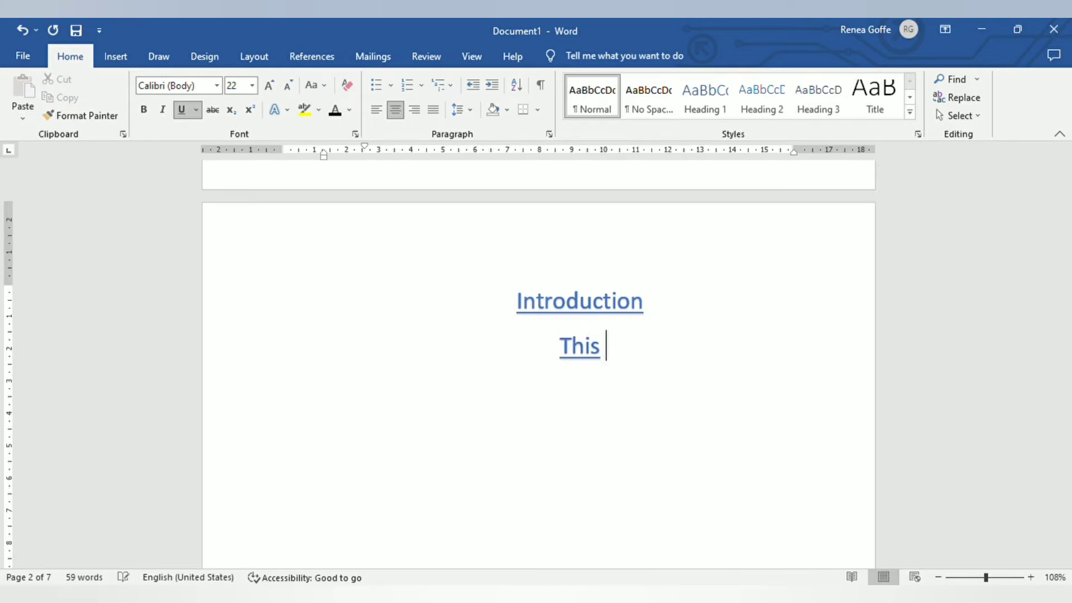
pyautogui.write('id')
pyautogui.press('BackSpace')
pyautogui.write('s tpo show ')
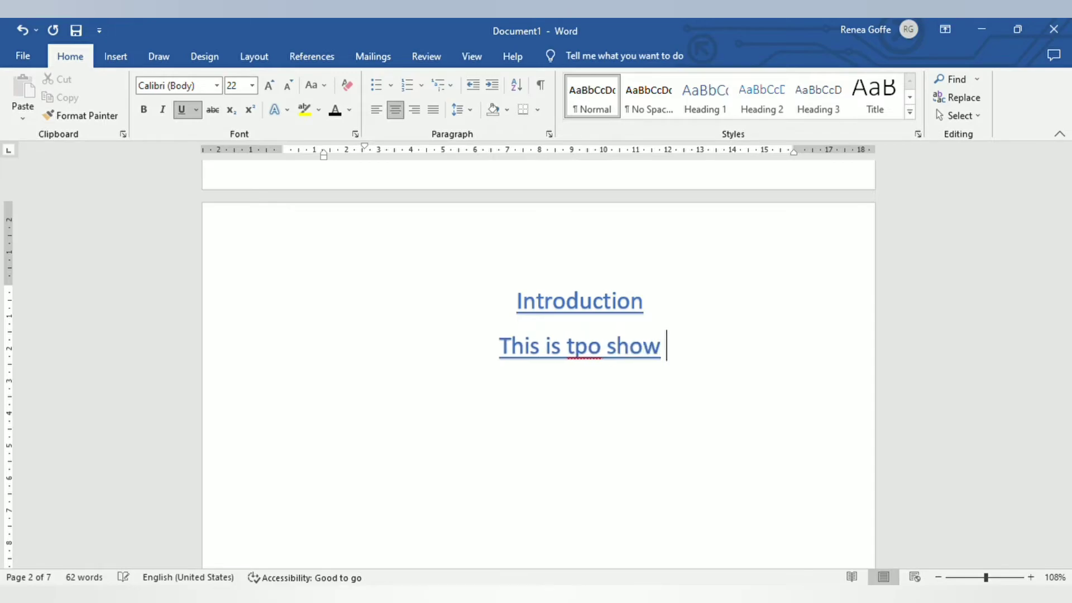
pyautogui.write('you how to ')
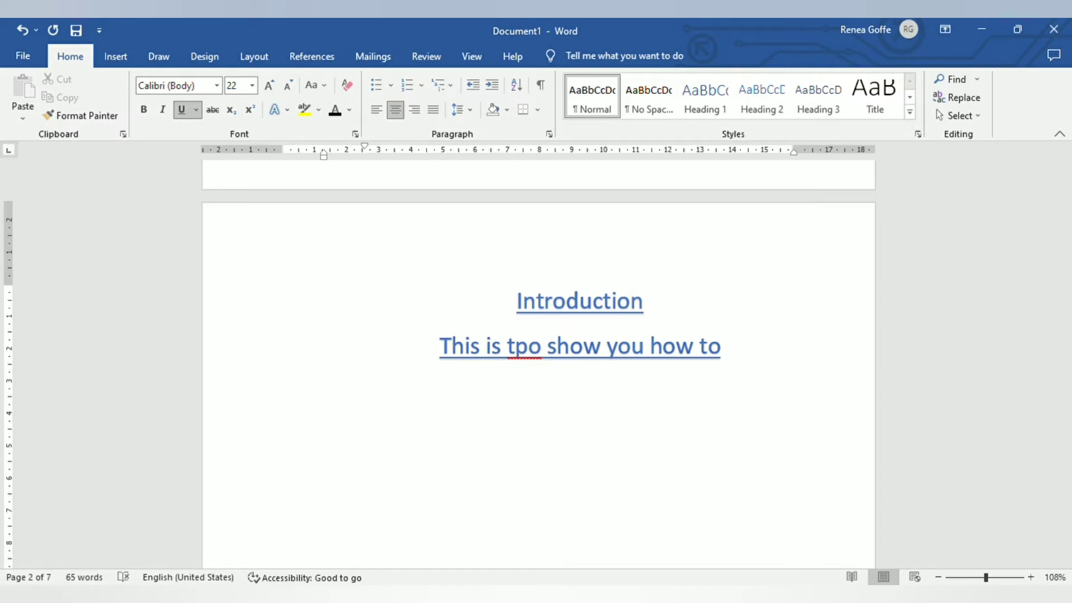
pyautogui.write('make')
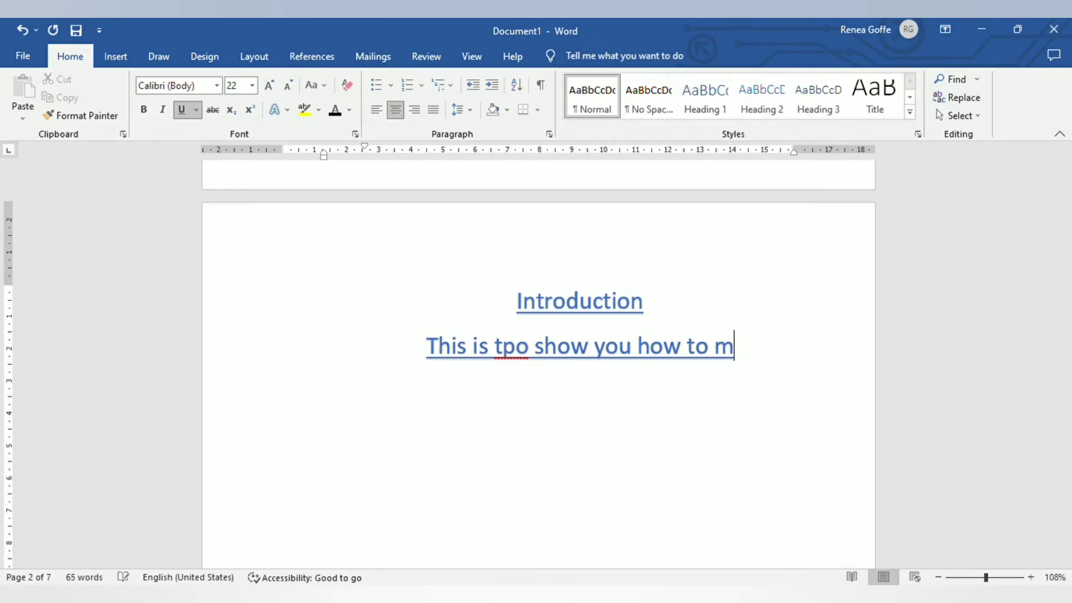
pyautogui.write('a t')
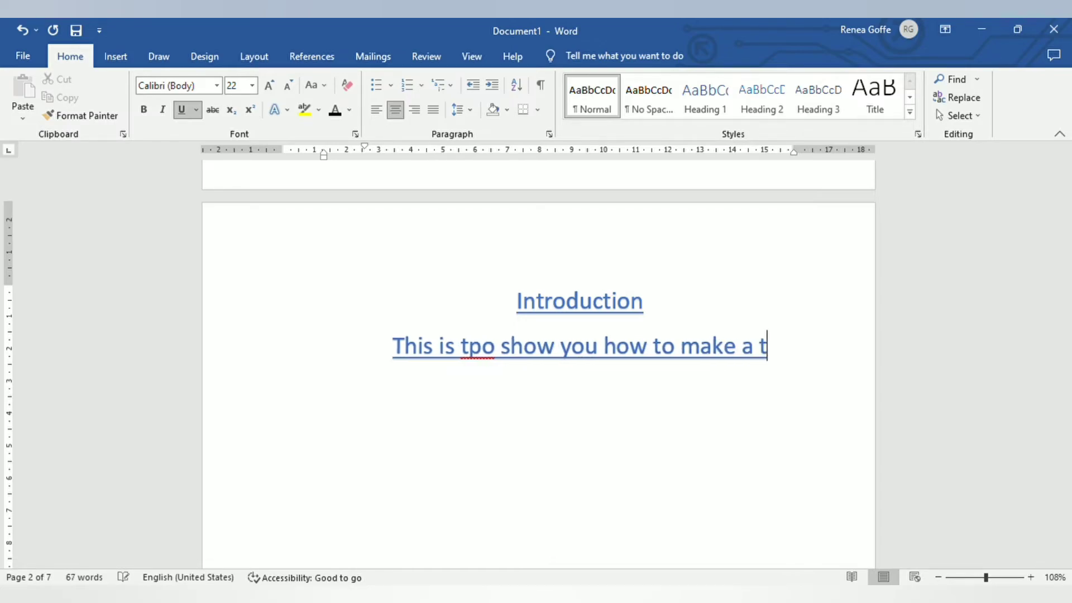
pyautogui.write('able ')
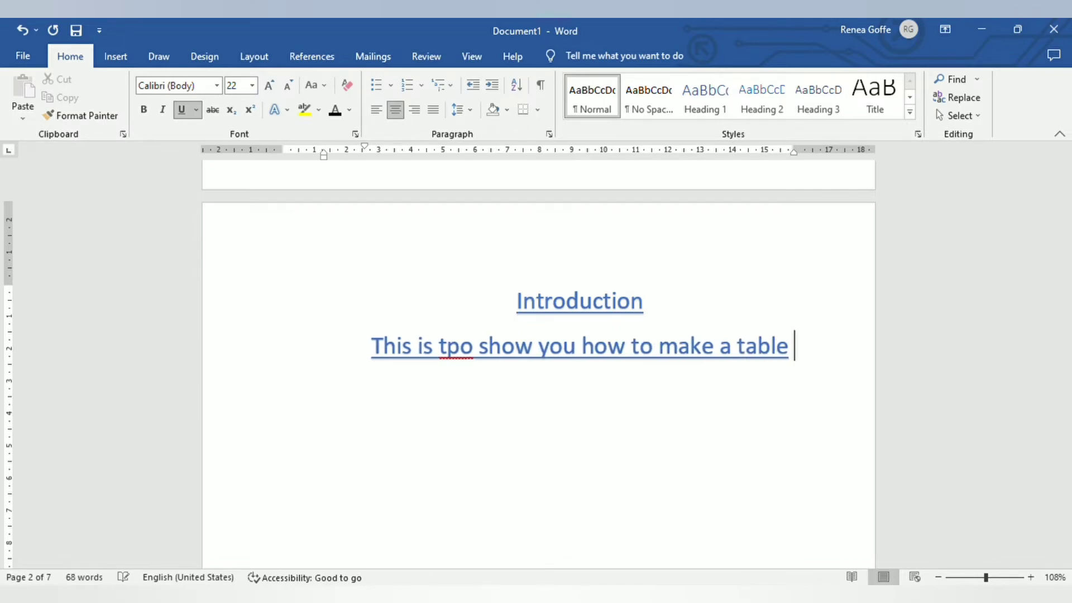
pyautogui.write('of cont')
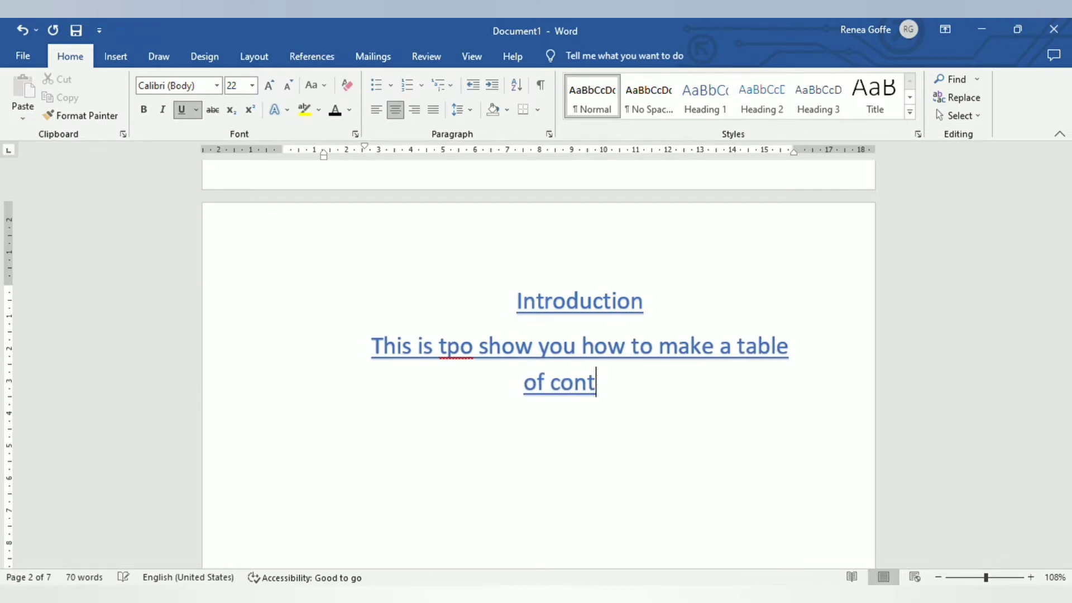
pyautogui.write('ents and r')
pyautogui.press('BackSpace')
# Step: Continue the Introduction paragraph with "to number your pages not starting from the title page"
pyautogui.write('to ')
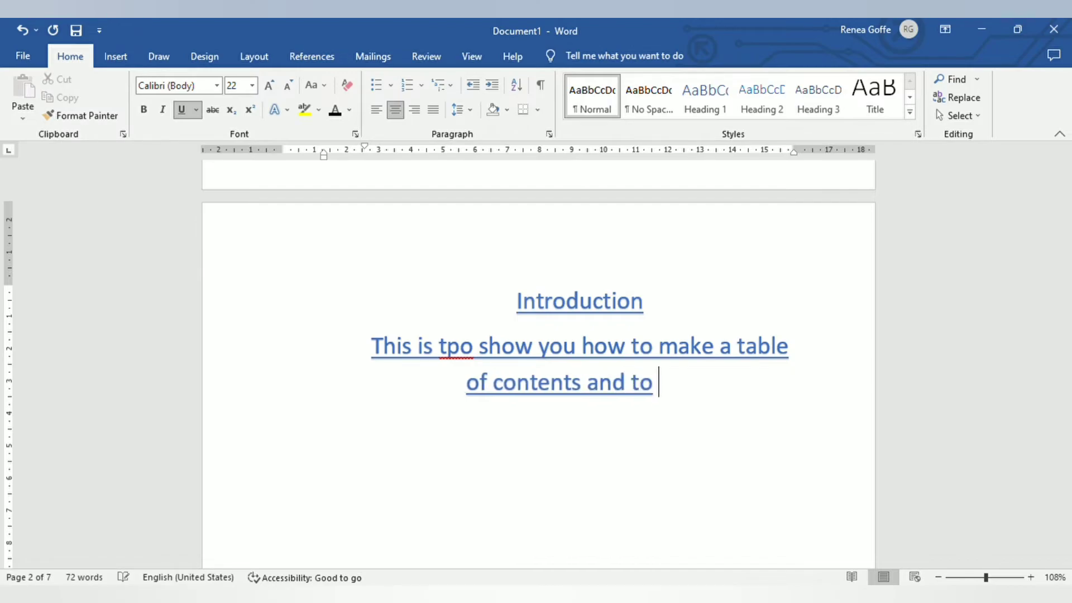
pyautogui.write('number')
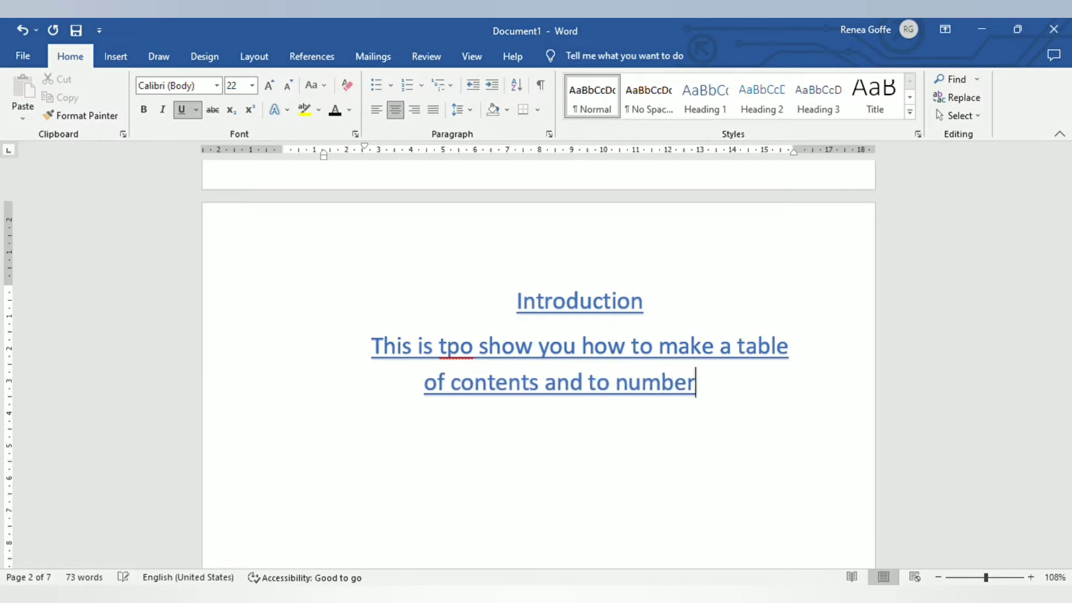
pyautogui.write(' you')
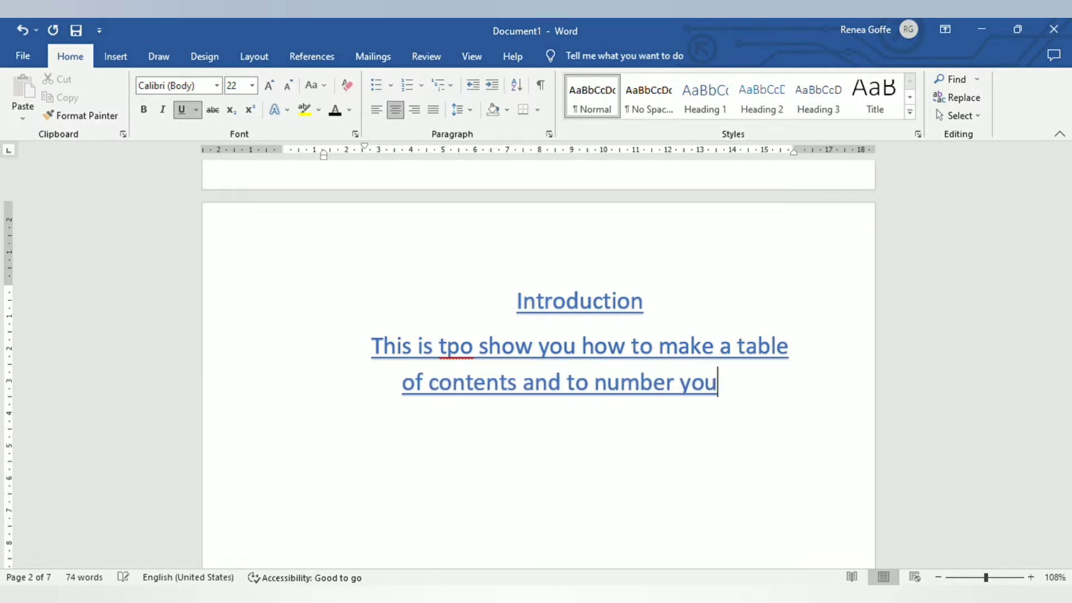
pyautogui.write('r pages ')
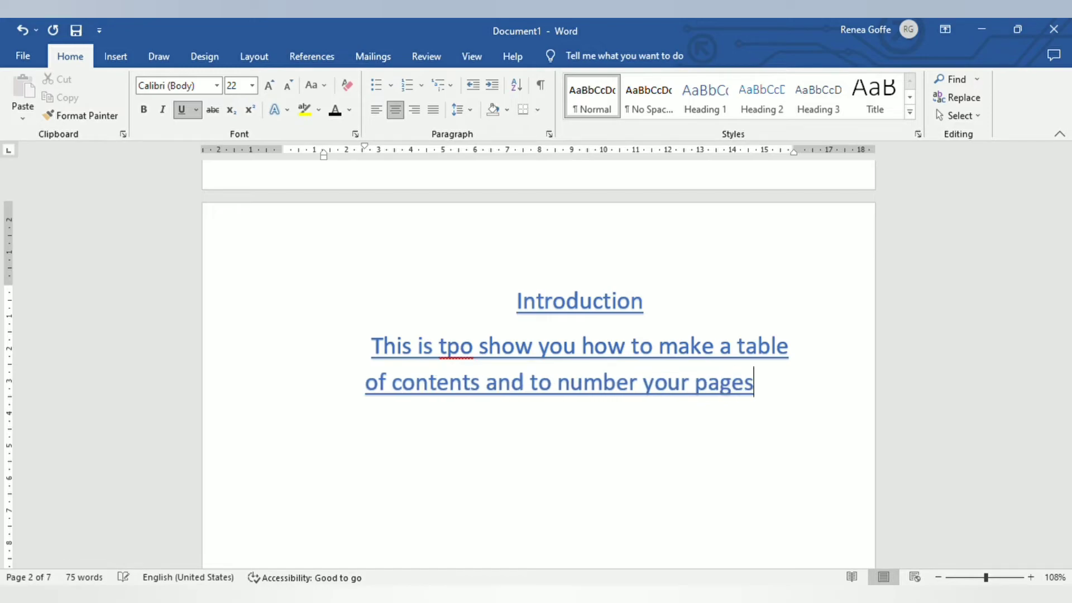
pyautogui.write('not ')
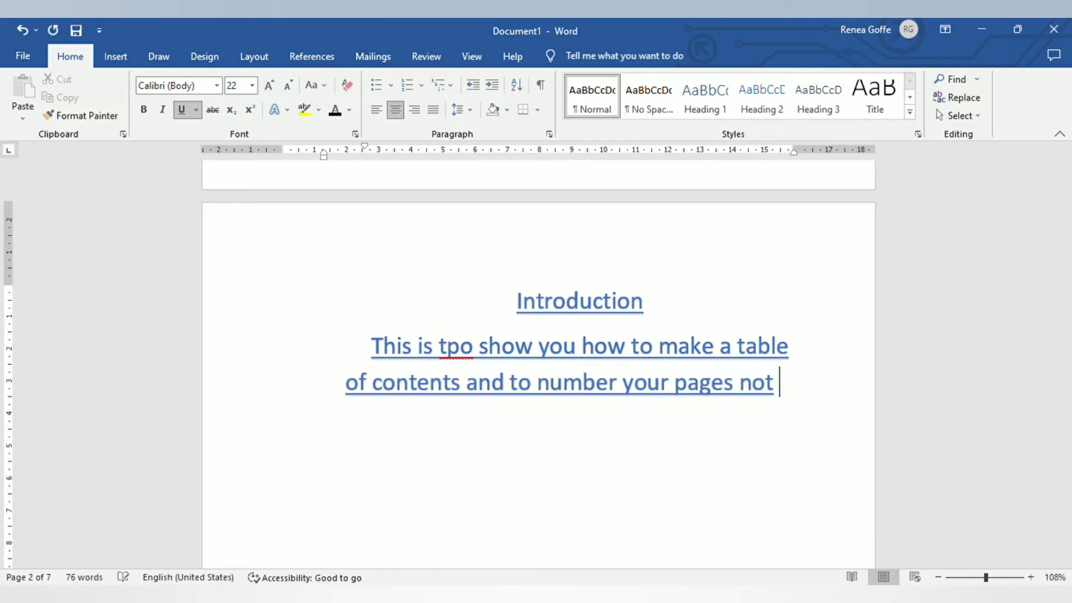
pyautogui.write('starti')
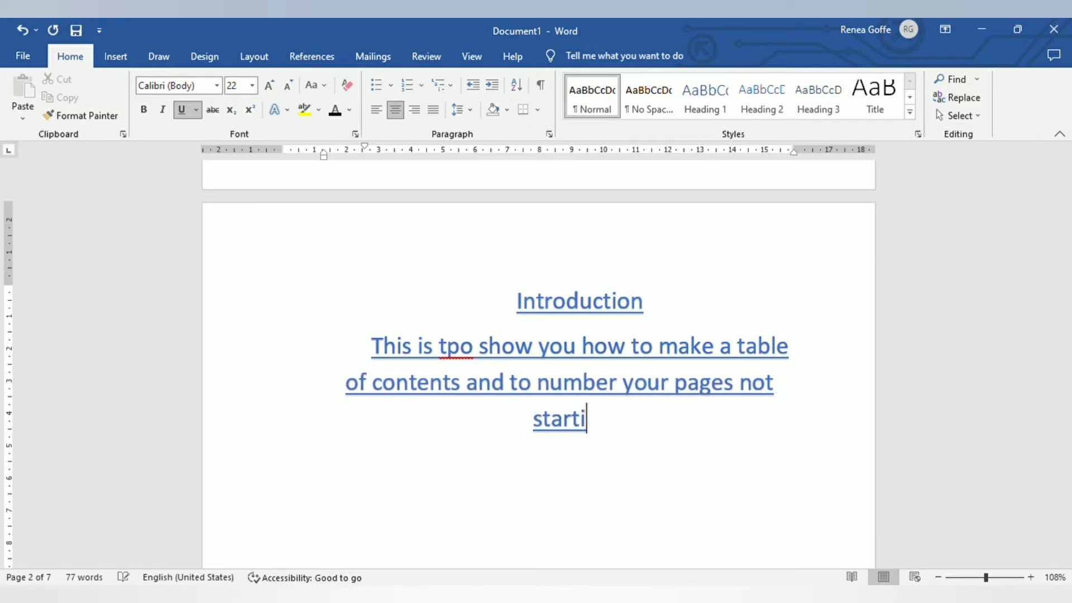
pyautogui.write('ng from')
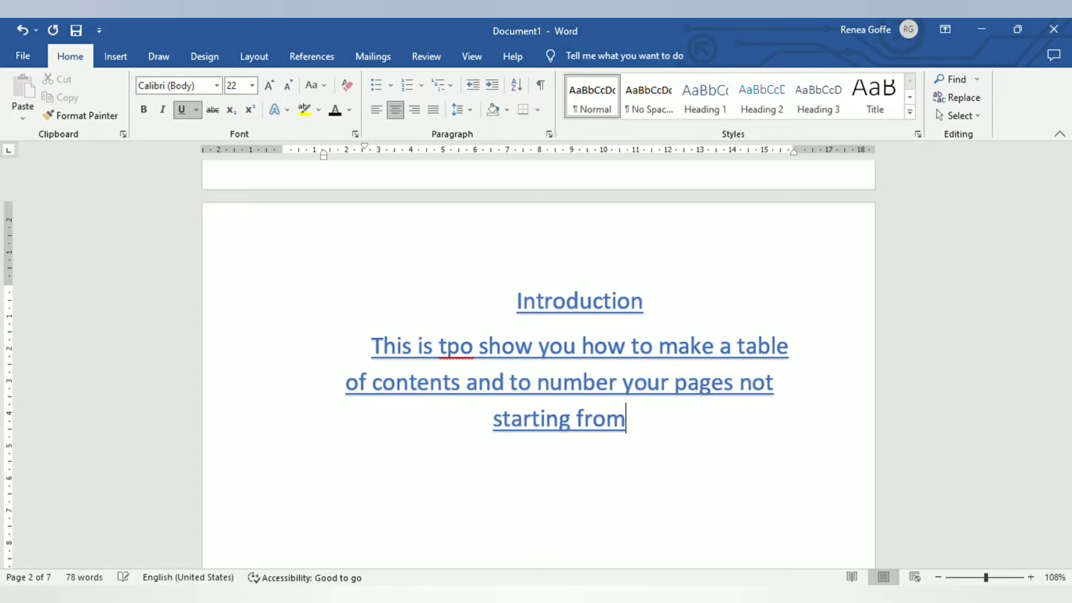
pyautogui.write(' the ty')
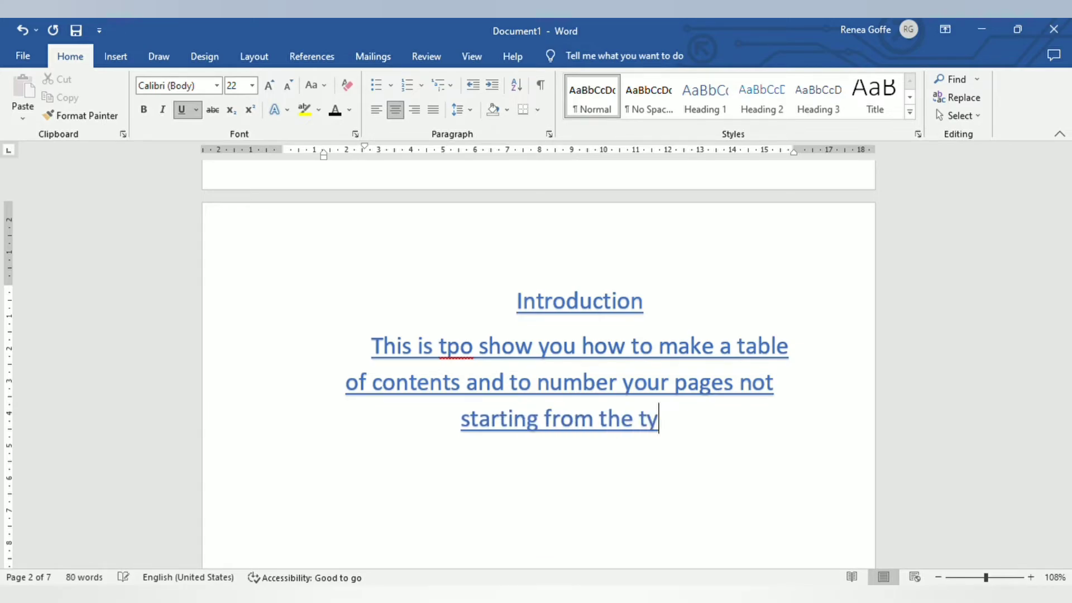
pyautogui.press('BackSpace')
pyautogui.write('i')
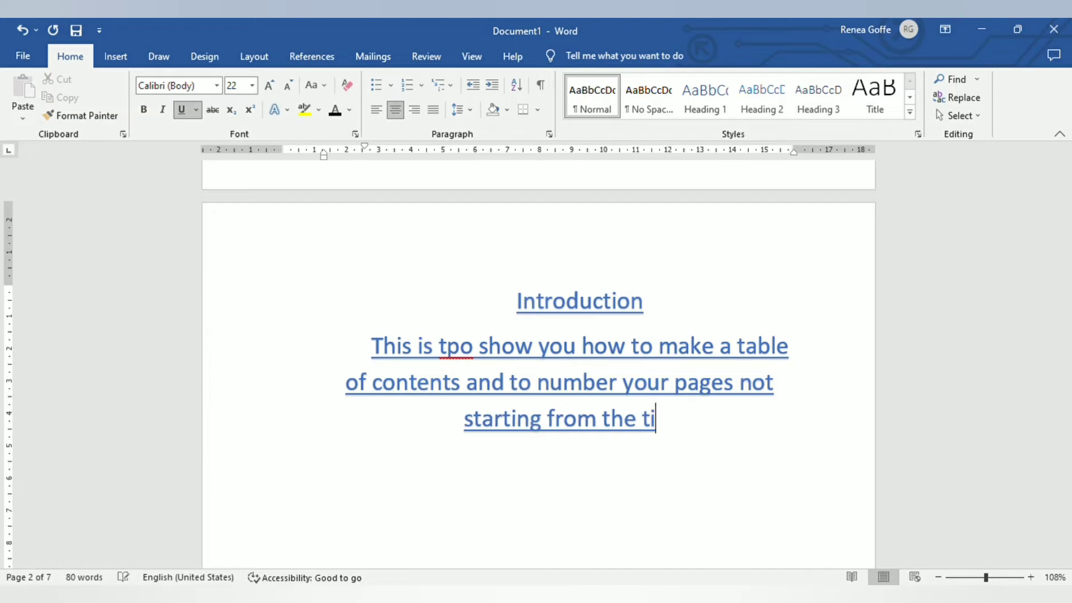
pyautogui.write('tle page')
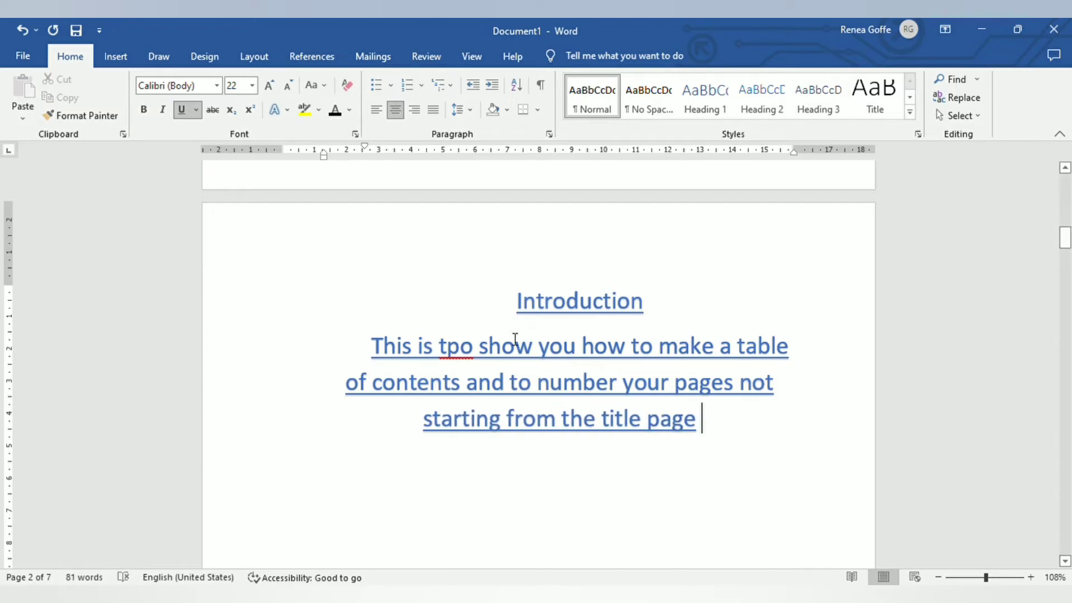
# Step: Correct "tpo" to "to" in the Introduction paragraph and append "but where your first document starts" at its end
pyautogui.click(463, 349)
pyautogui.press('BackSpace')
pyautogui.click(732, 453)
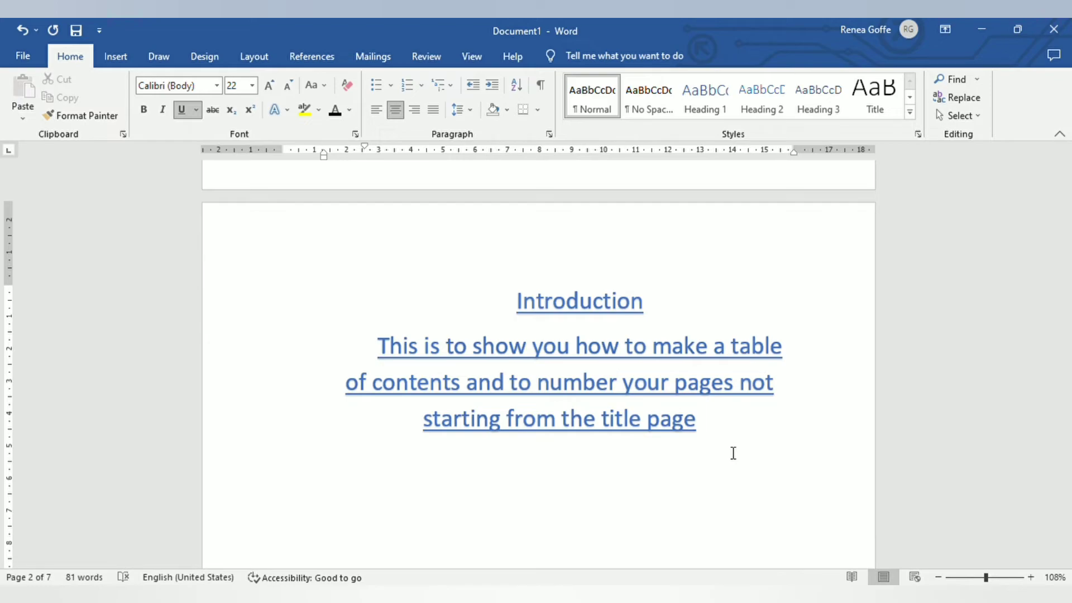
pyautogui.write('but ')
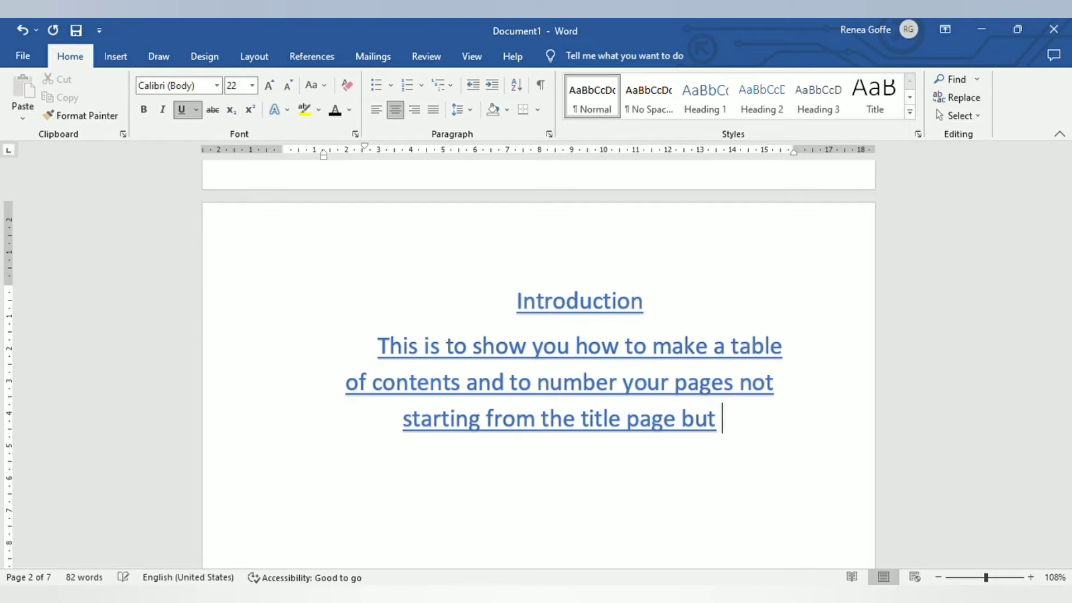
pyautogui.write('whe')
pyautogui.write('re your ')
pyautogui.write('first ')
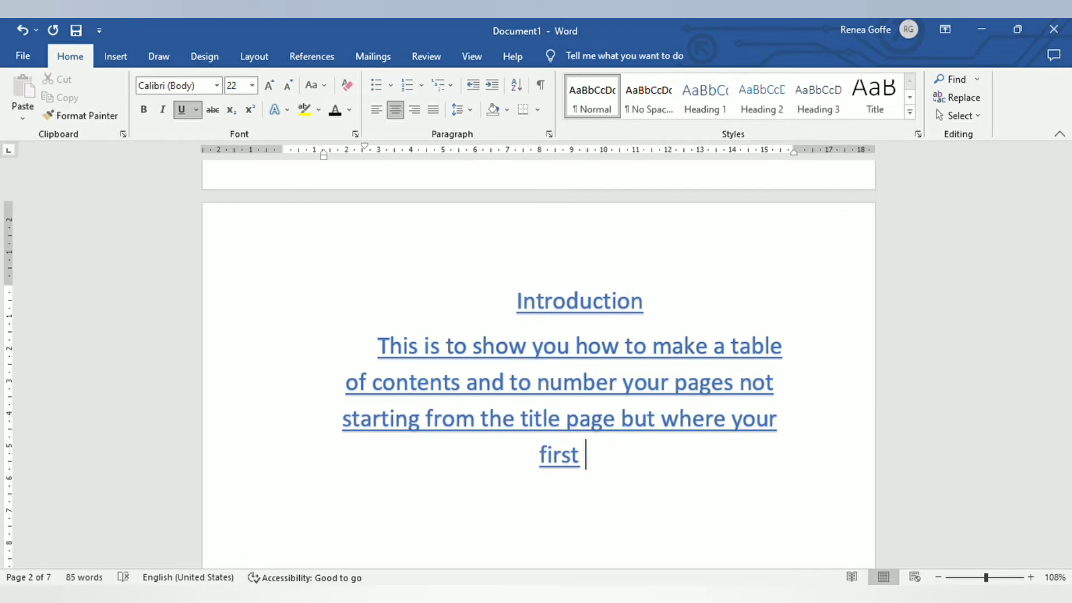
pyautogui.write('doc')
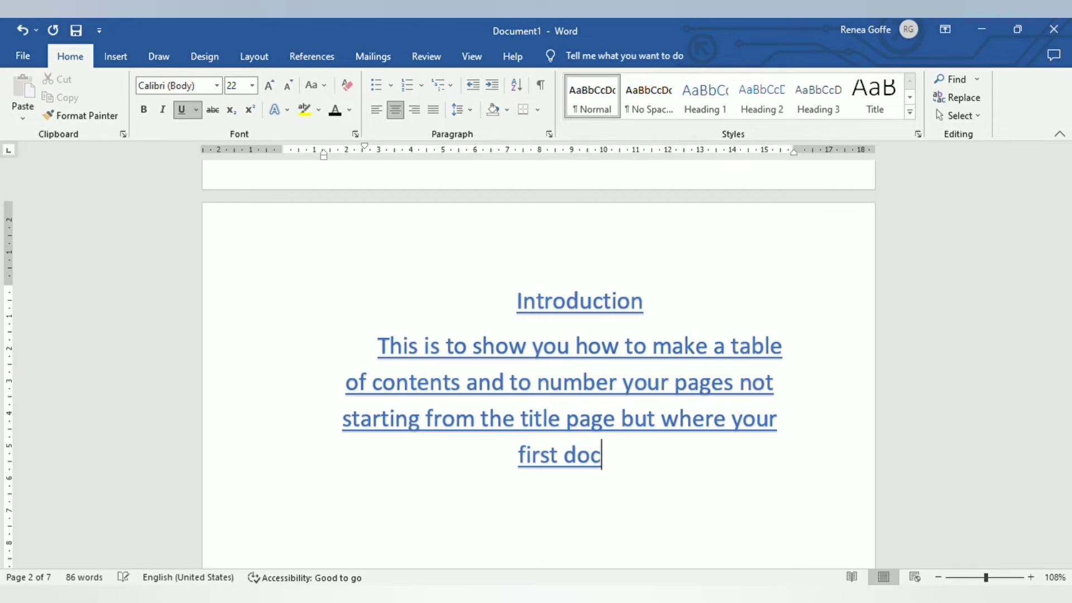
pyautogui.write('ument s')
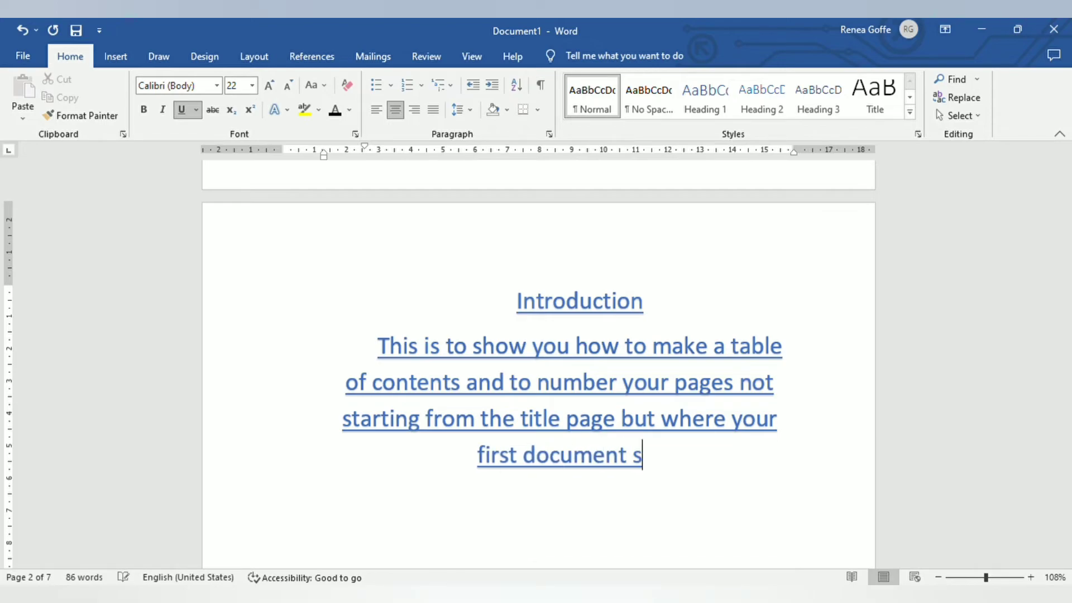
pyautogui.write('tarts')
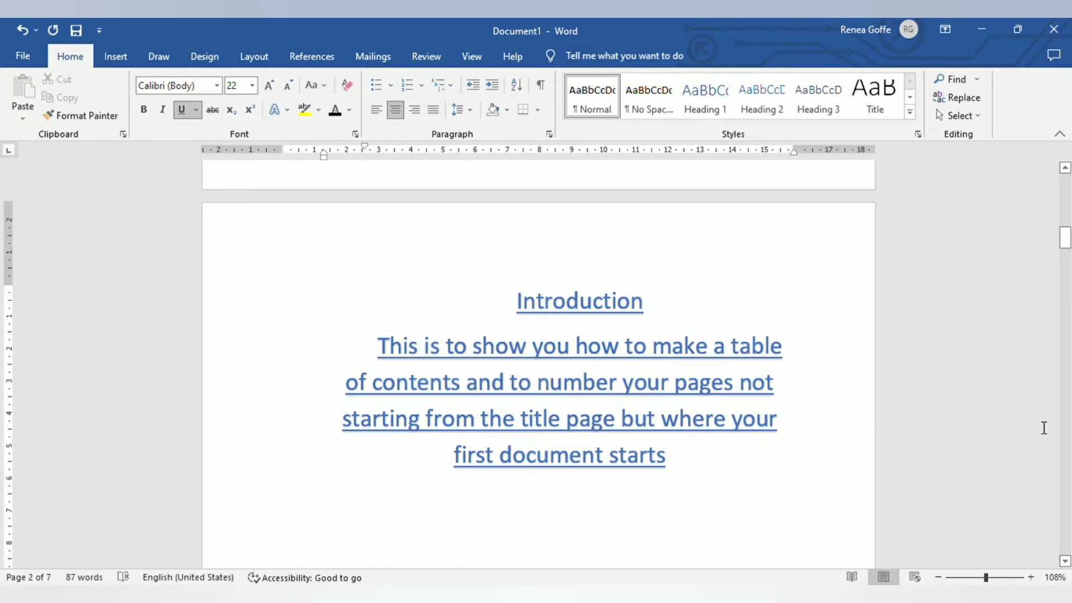
# Step: Update the table of contents to match the new page numbering of the document
pyautogui.moveTo(1065, 239); pyautogui.dragTo(1065, 291)
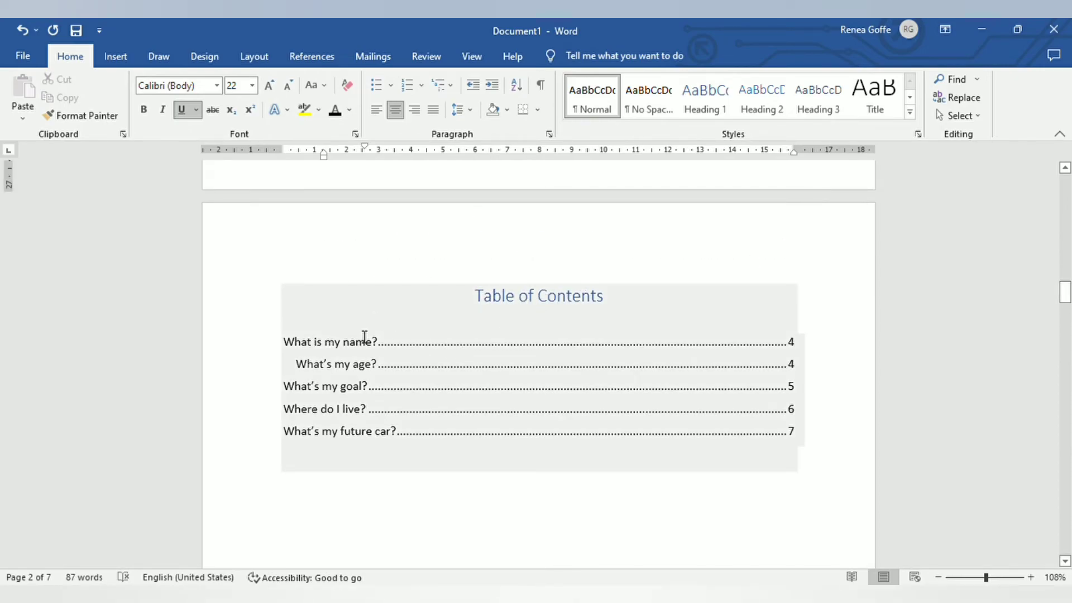
pyautogui.click(359, 338)
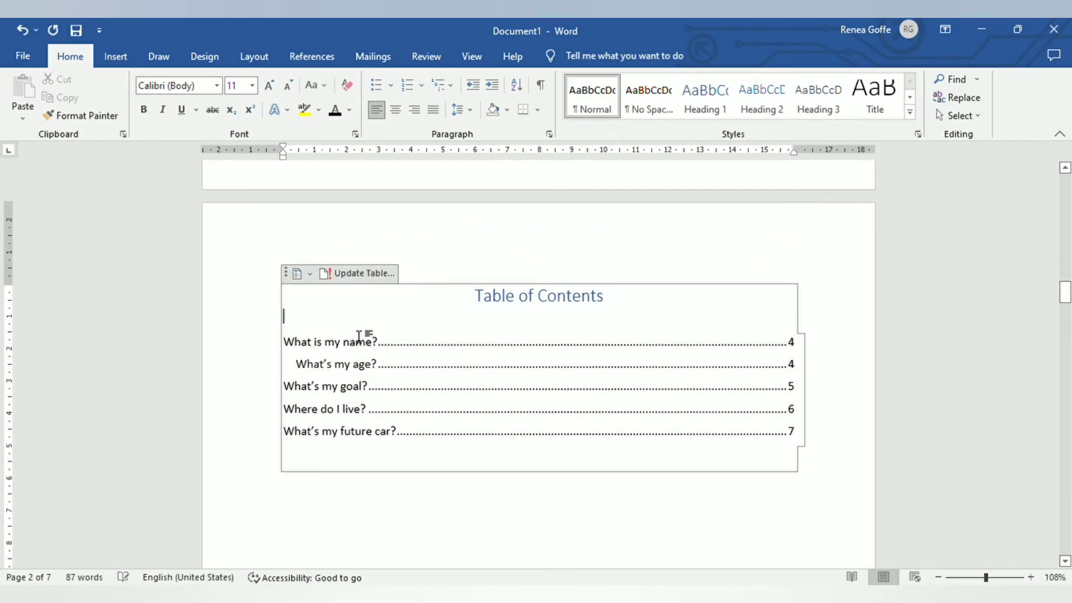
pyautogui.click(340, 278)
pyautogui.moveTo(1065, 299); pyautogui.dragTo(1067, 392)
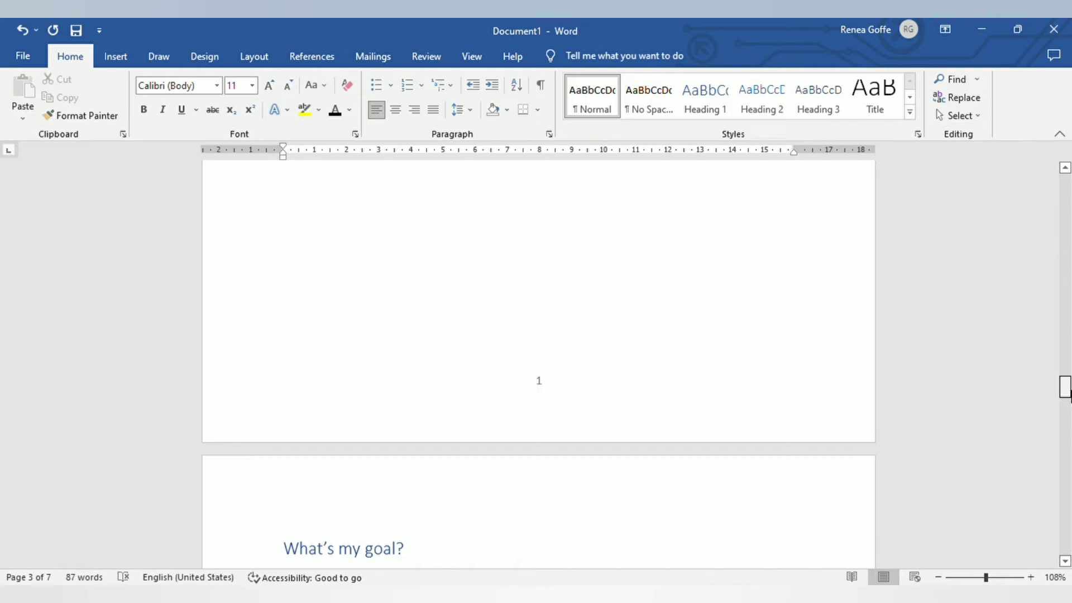
pyautogui.moveTo(1067, 394); pyautogui.dragTo(1065, 300)
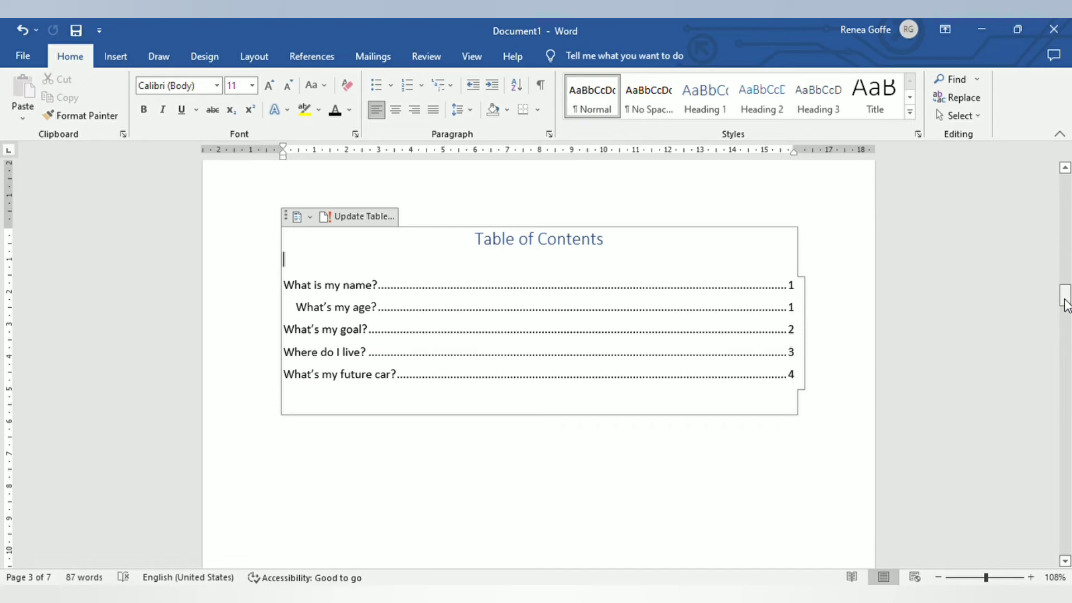
# Step: Insert a blank page after the "BMW" text under the "What's my future car?" heading
pyautogui.moveTo(1065, 304); pyautogui.dragTo(1066, 509)
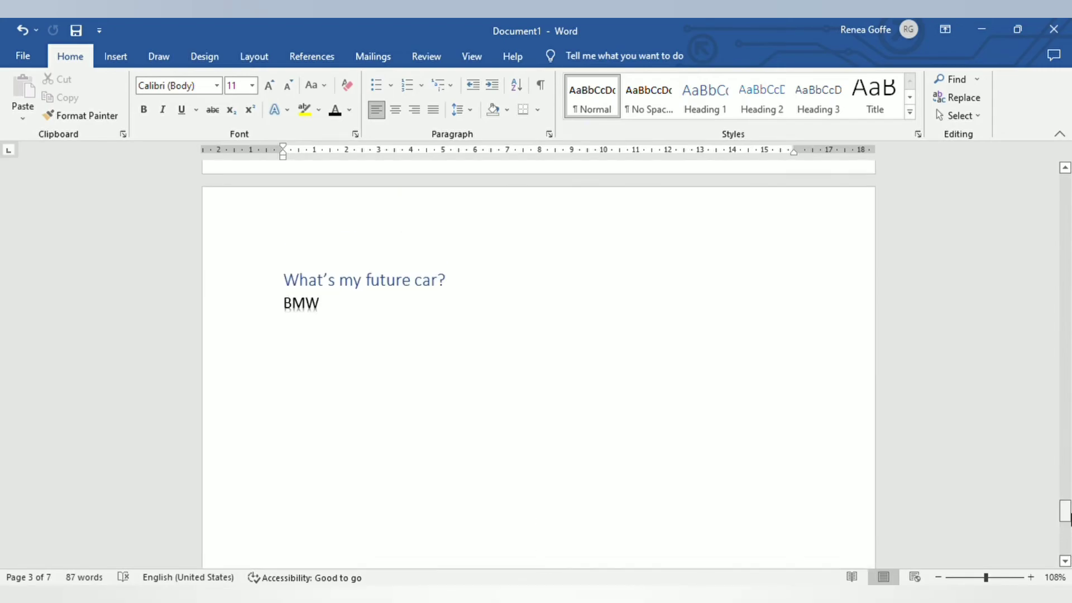
pyautogui.click(364, 323)
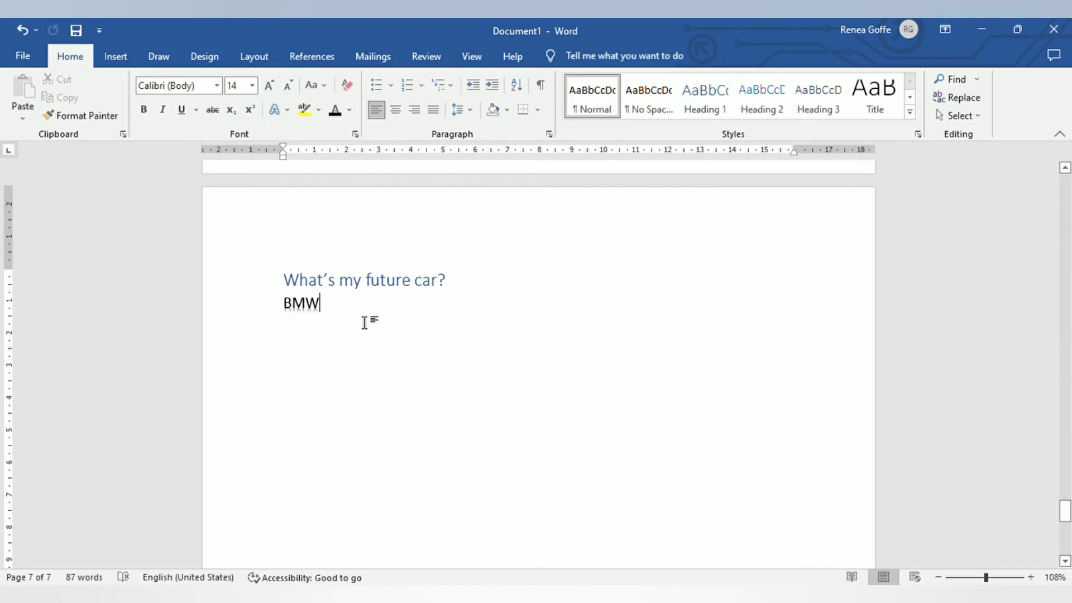
pyautogui.click(123, 58)
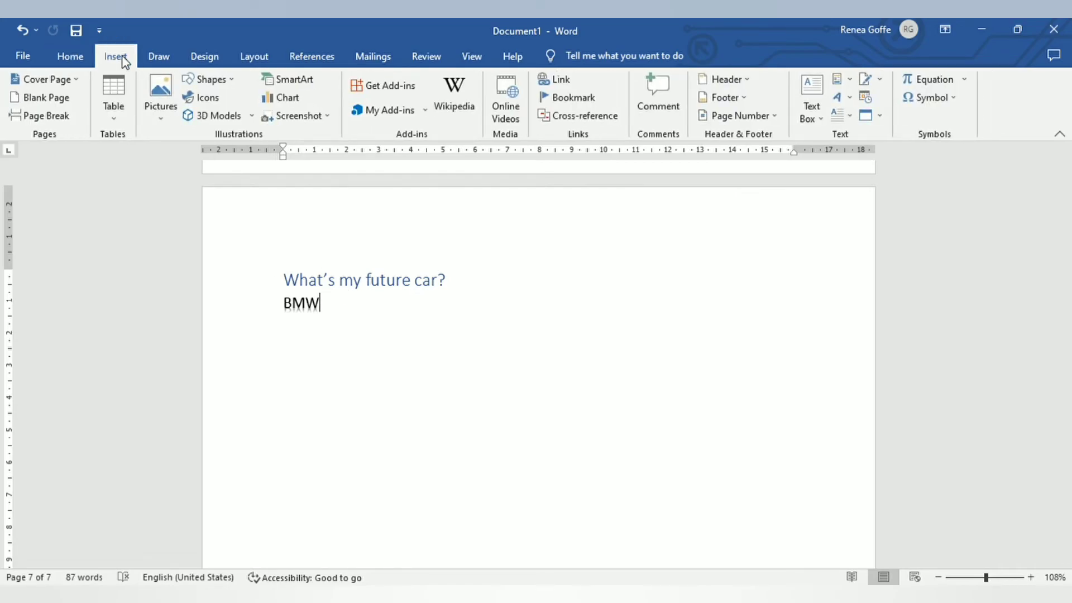
pyautogui.click(65, 99)
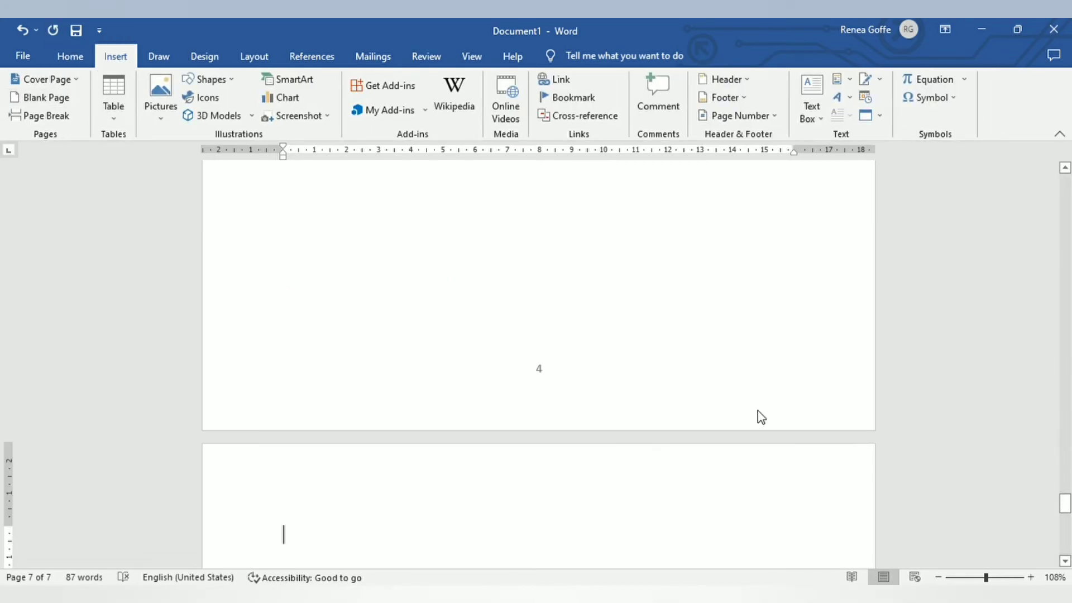
# Step: Enter the line "What's your pets name?" on the new last page and start a new paragraph below it
pyautogui.moveTo(1065, 502)
pyautogui.mouseDown()
pyautogui.moveTo(1070, 551)
pyautogui.moveTo(1067, 508)
pyautogui.mouseUp()
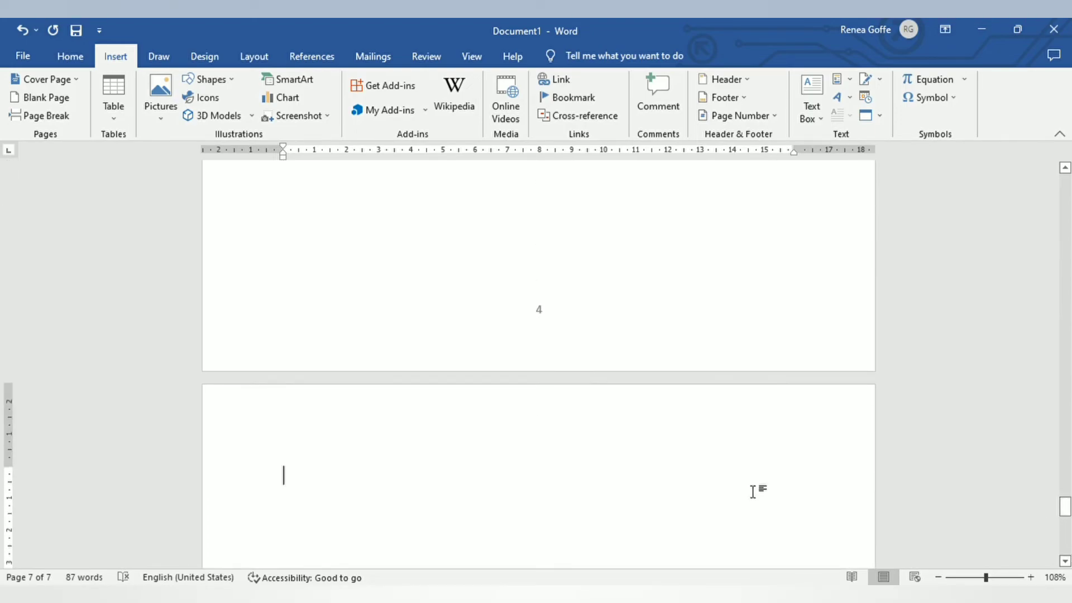
pyautogui.write('Whats')
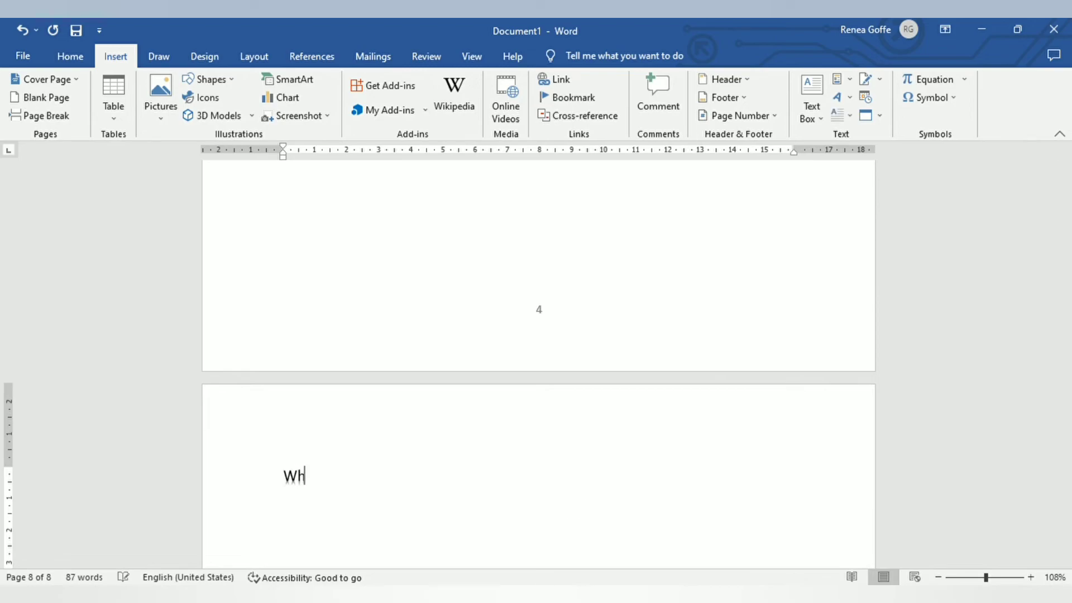
pyautogui.press('BackSpace')
pyautogui.press('BackSpace')
pyautogui.write("'s yo")
pyautogui.write('r')
pyautogui.press('BackSpace')
pyautogui.press('BackSpace')
pyautogui.press('BackSpace')
pyautogui.write('our pets')
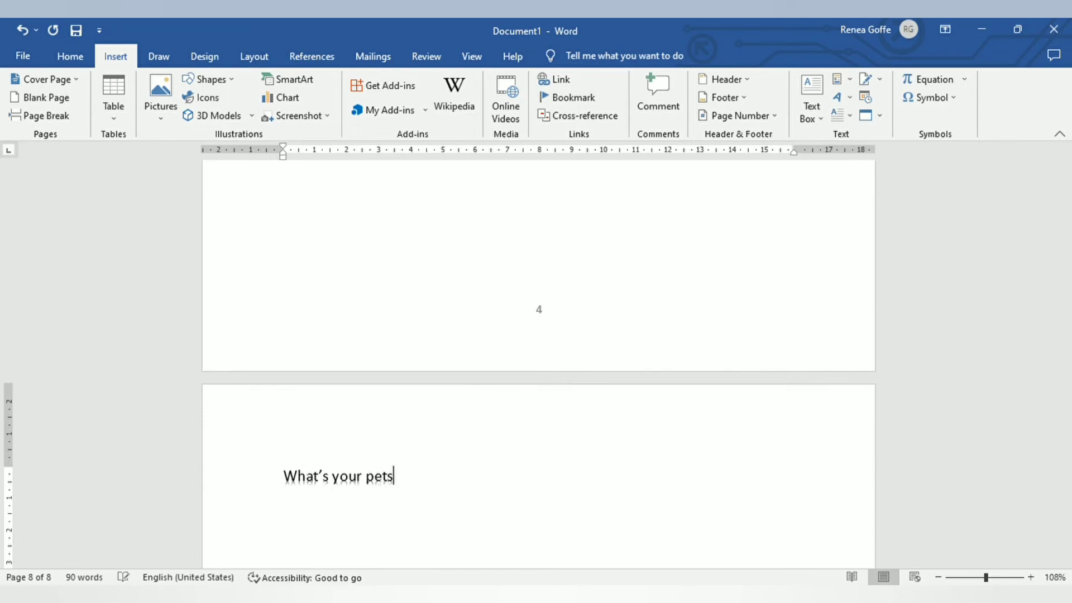
pyautogui.write(' name?')
pyautogui.press('Return')
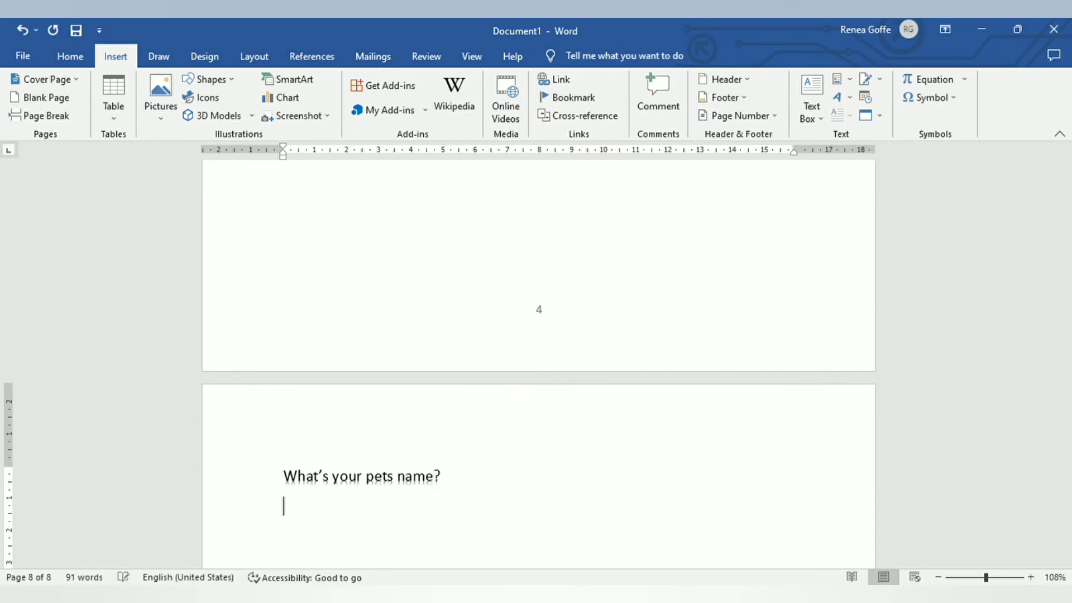
# Step: Write "Dog" as the answer beneath the "What's your pets name?" line
pyautogui.write('Di')
pyautogui.press('BackSpace')
pyautogui.write('og')
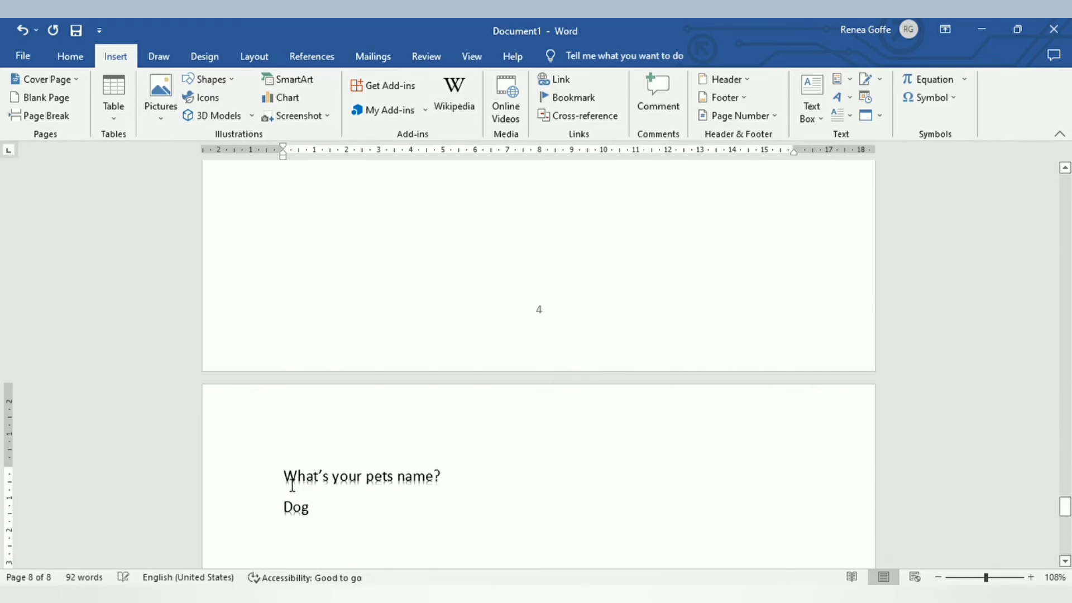
# Step: Apply the Heading 1 style to the "What's your pets name?" line
pyautogui.click(318, 60)
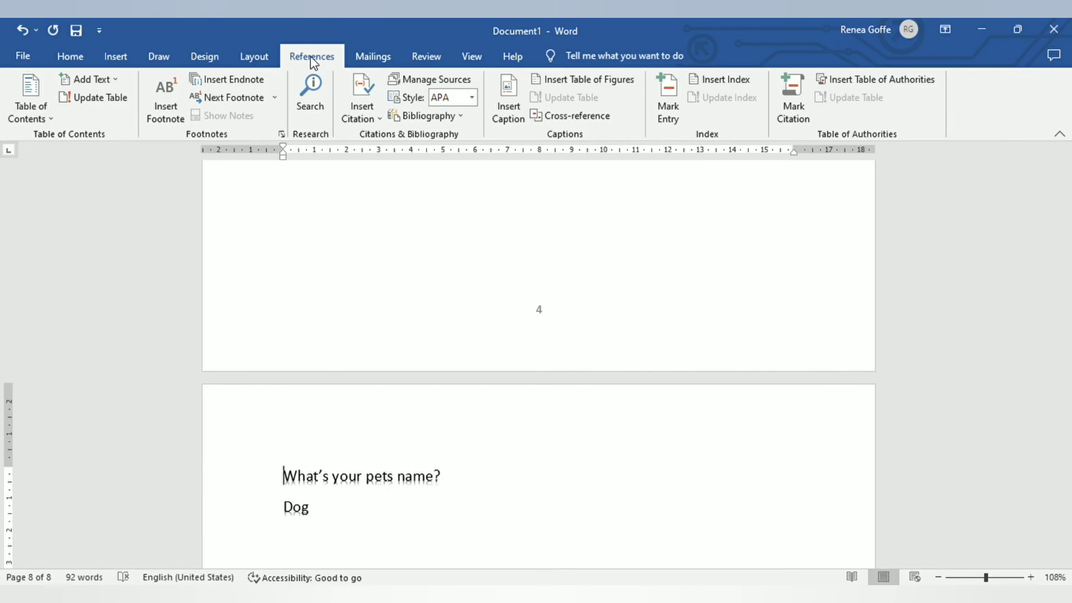
pyautogui.click(68, 62)
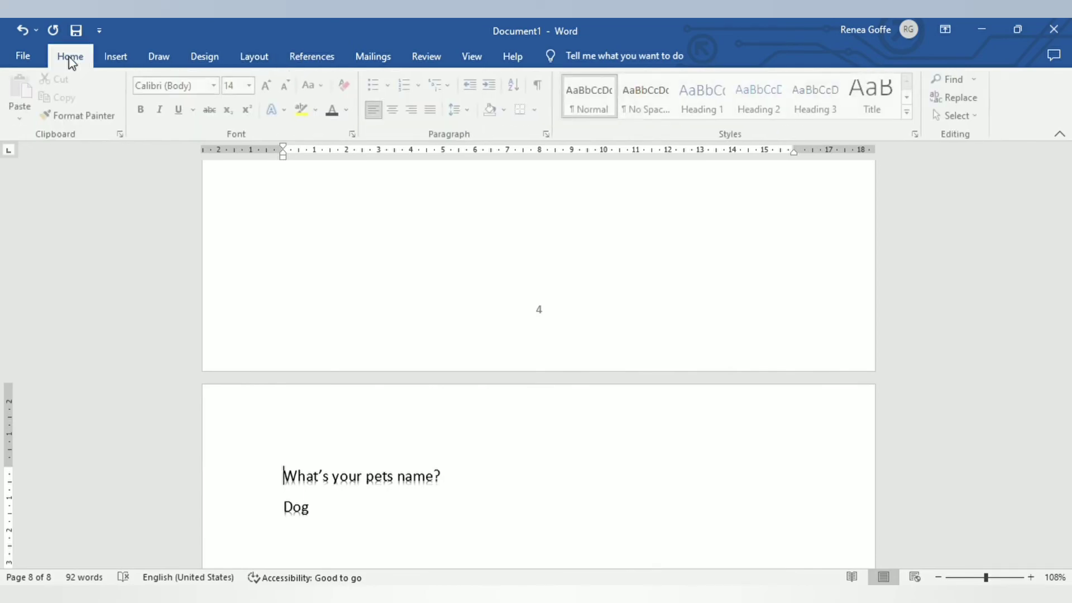
pyautogui.click(710, 96)
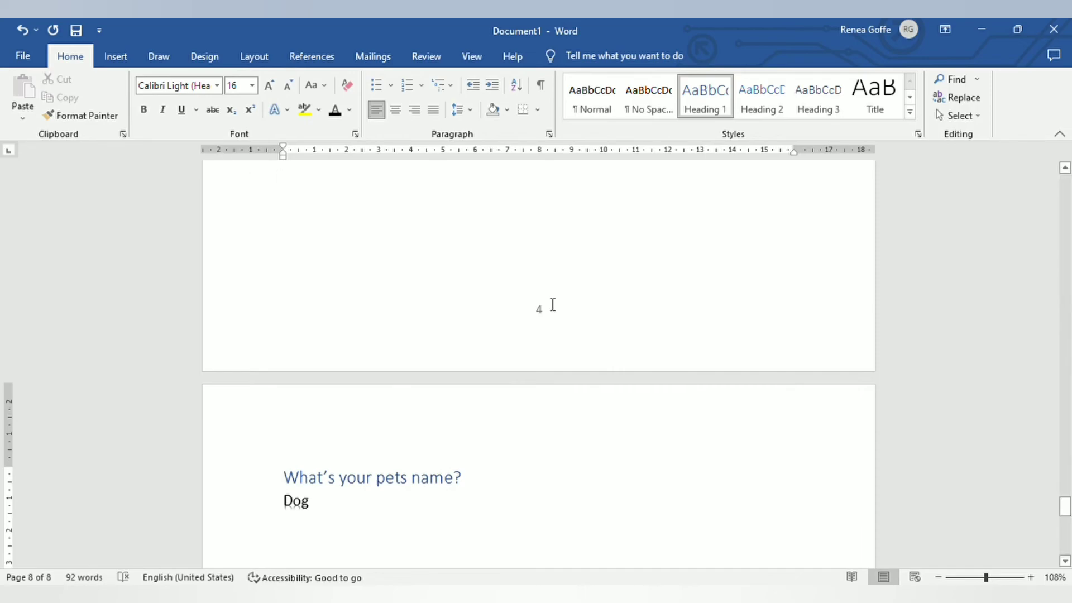
# Step: Update the entire table of contents to include the new "What's your pets name?" heading
pyautogui.moveTo(1065, 505); pyautogui.dragTo(1065, 276)
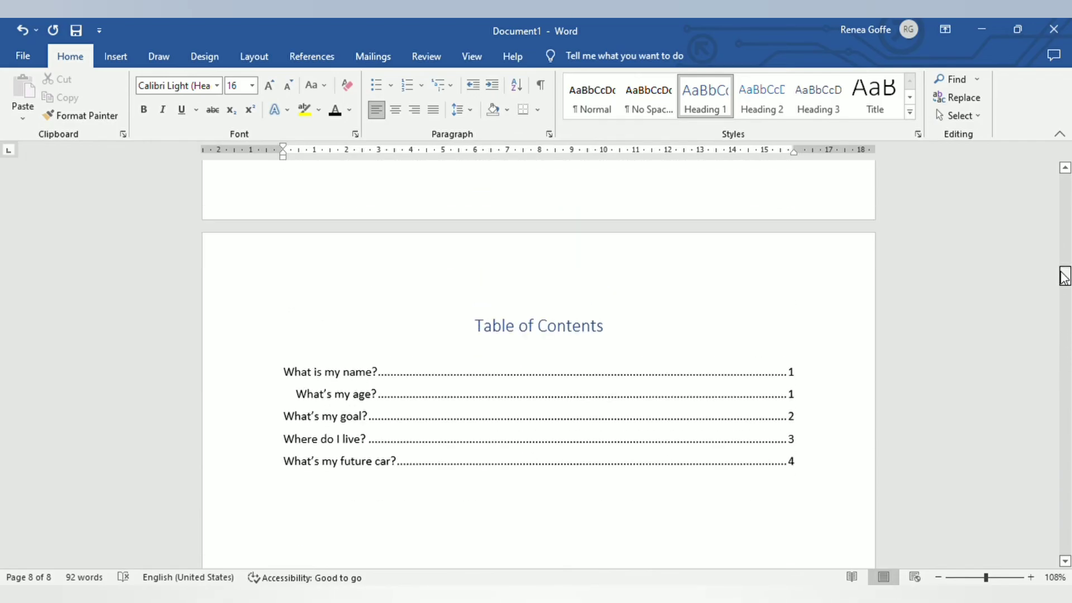
pyautogui.click(408, 350)
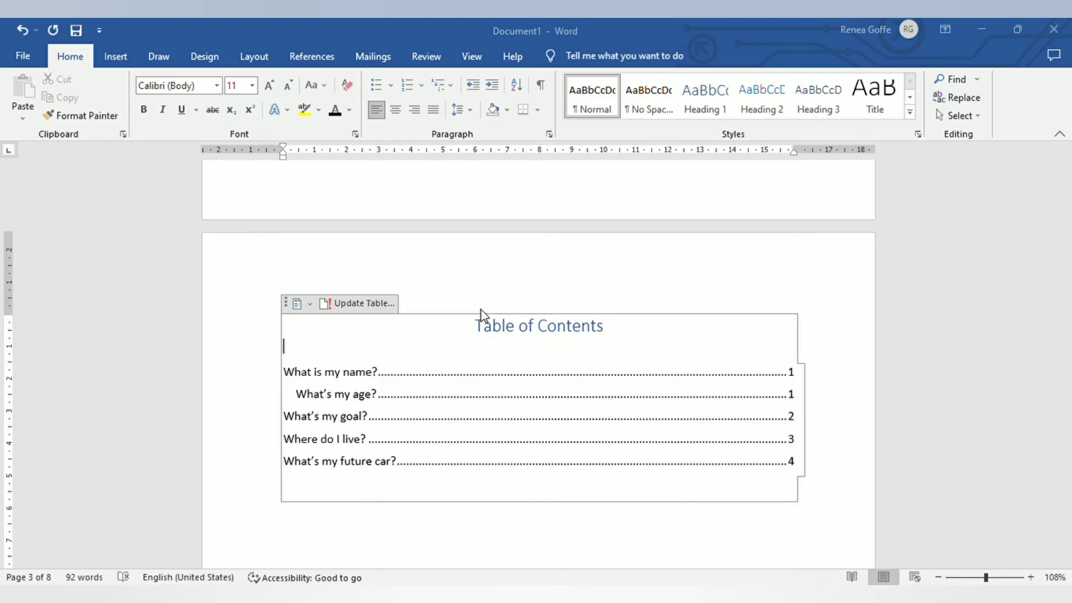
pyautogui.click(540, 334)
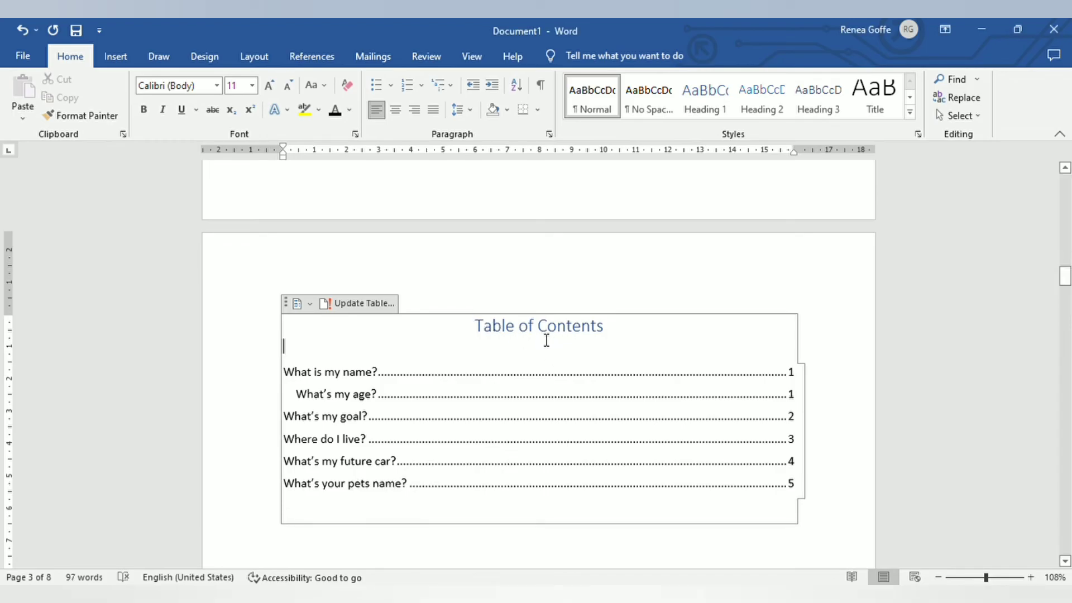